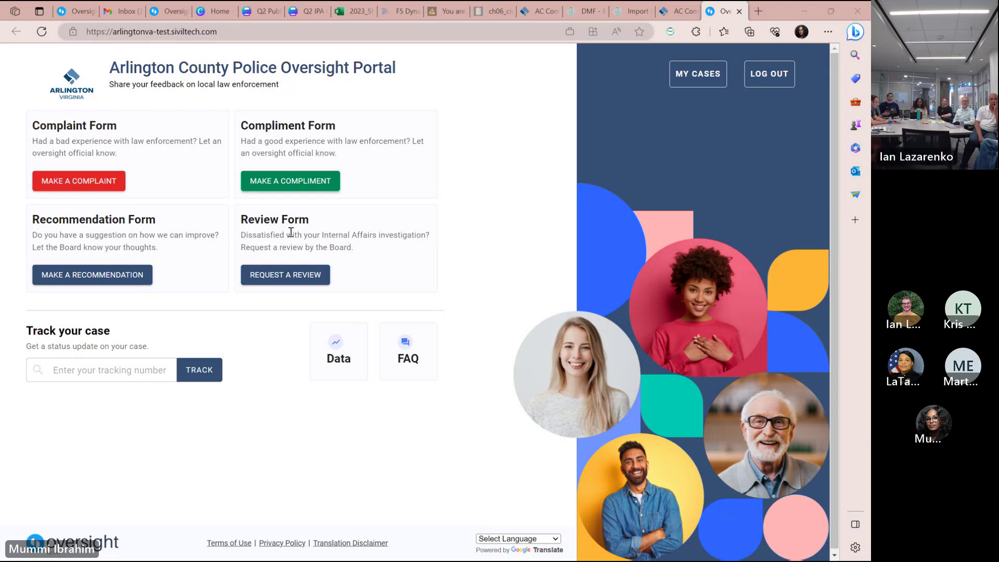
Start a new complaint and answer No to 'Do you want to file anonymously?'.
{"action": "left_click", "coordinate": [64, 185]}
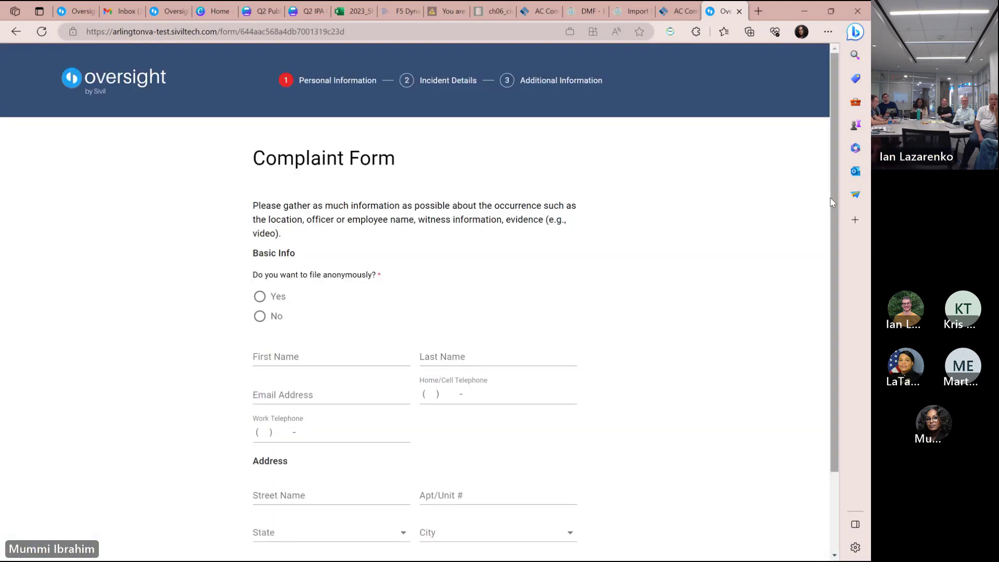
{"action": "left_click_drag", "start_coordinate": [833, 203], "coordinate": [849, 260]}
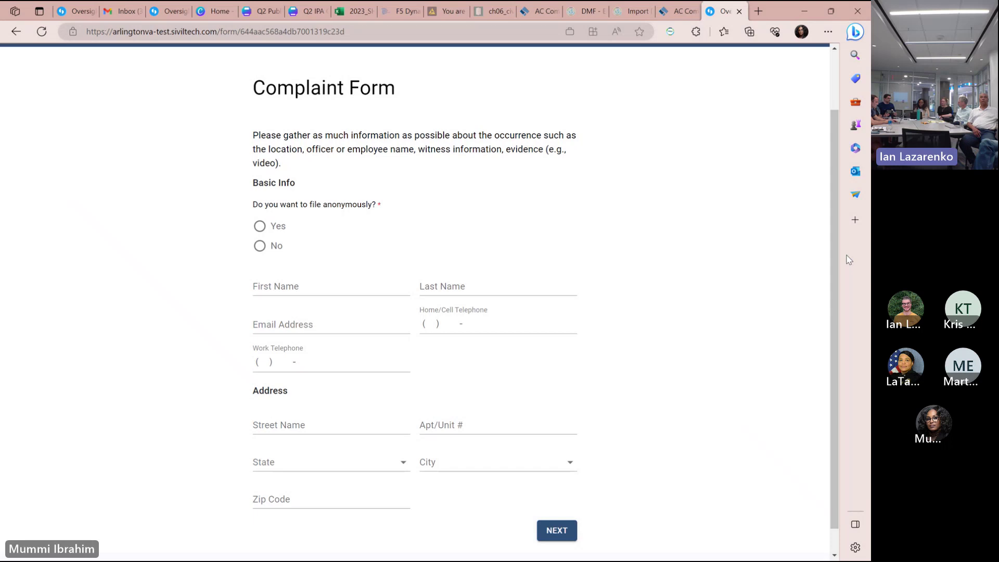
{"action": "left_click", "coordinate": [262, 247]}
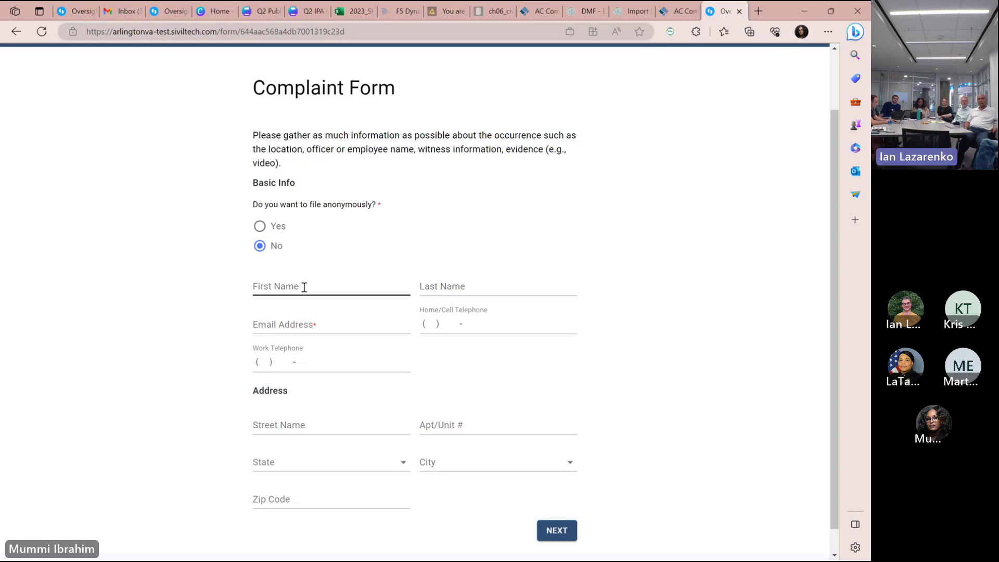
Enter the filer's first and last name, dismissing the browser's autofill suggestions.
{"action": "left_click", "coordinate": [305, 287]}
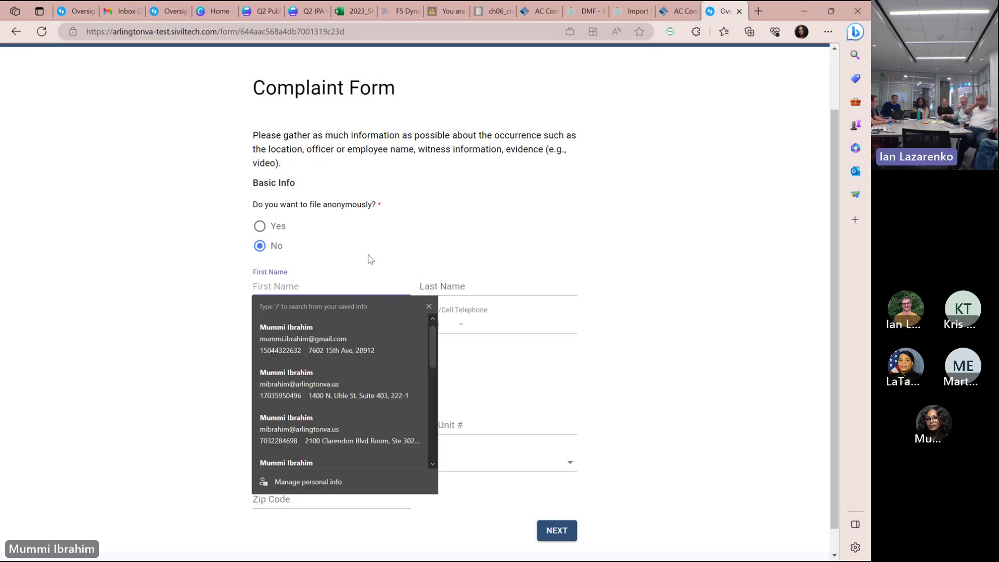
{"action": "key", "text": "Tab"}
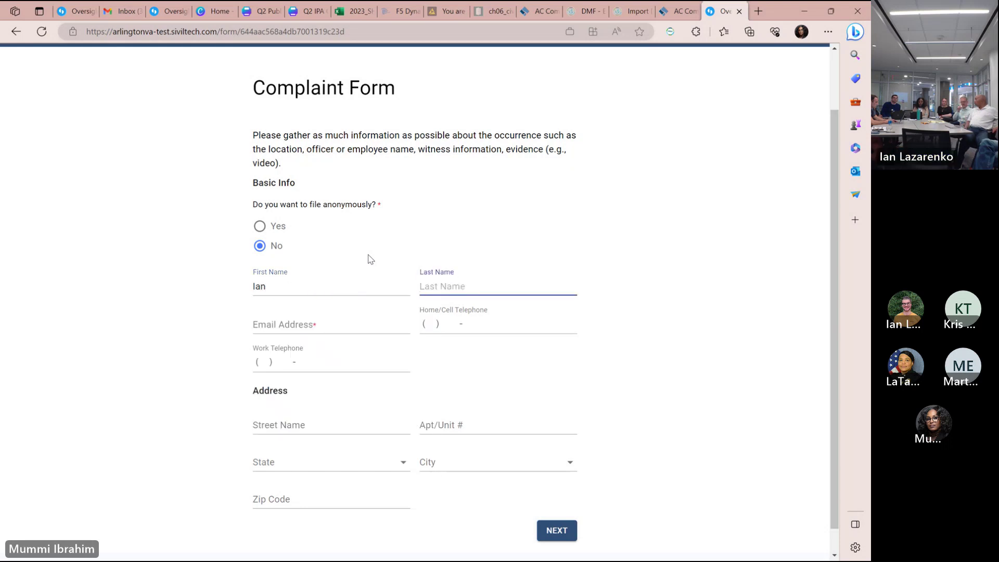
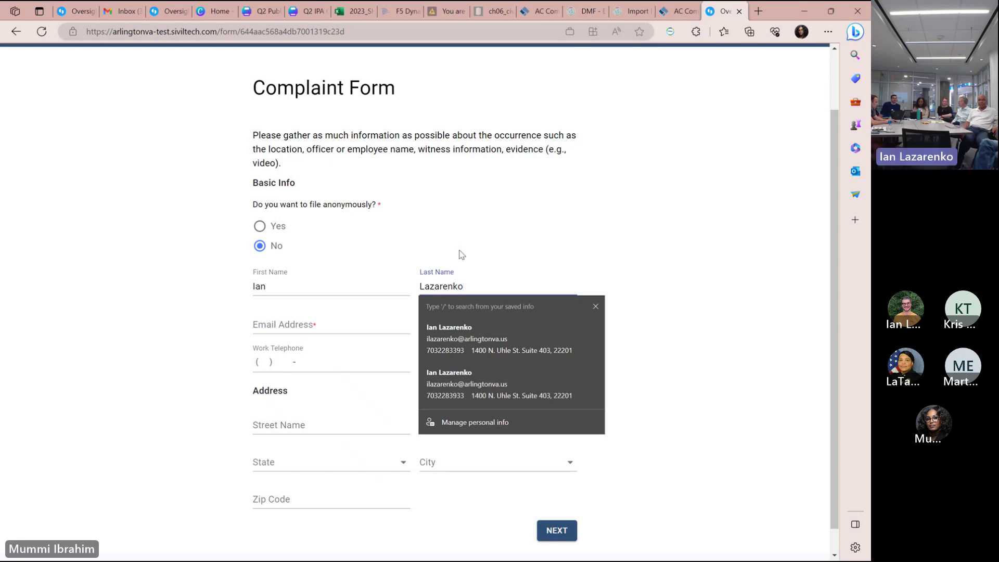
{"action": "left_click", "coordinate": [528, 243]}
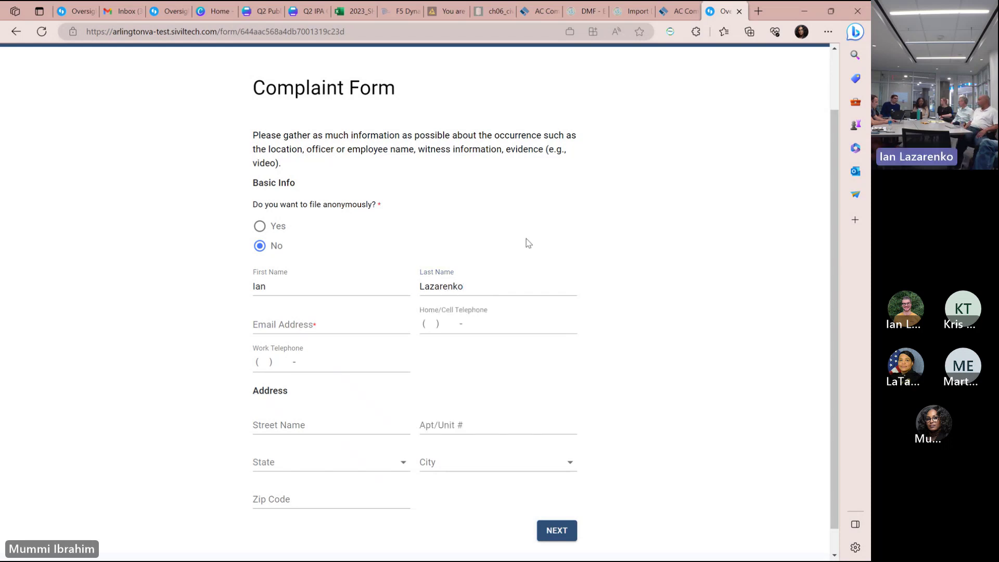
{"action": "left_click", "coordinate": [274, 325]}
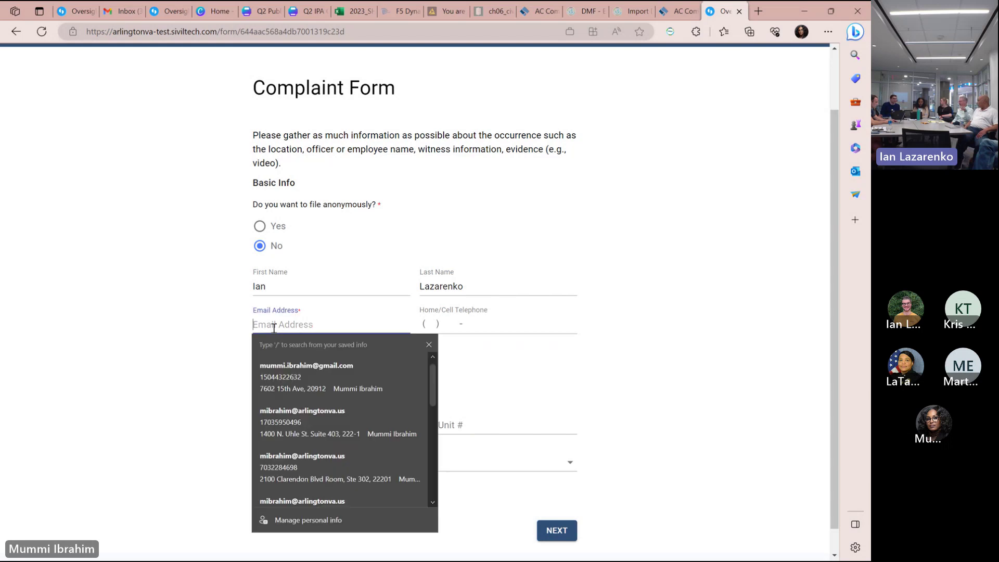
{"action": "left_click", "coordinate": [298, 282]}
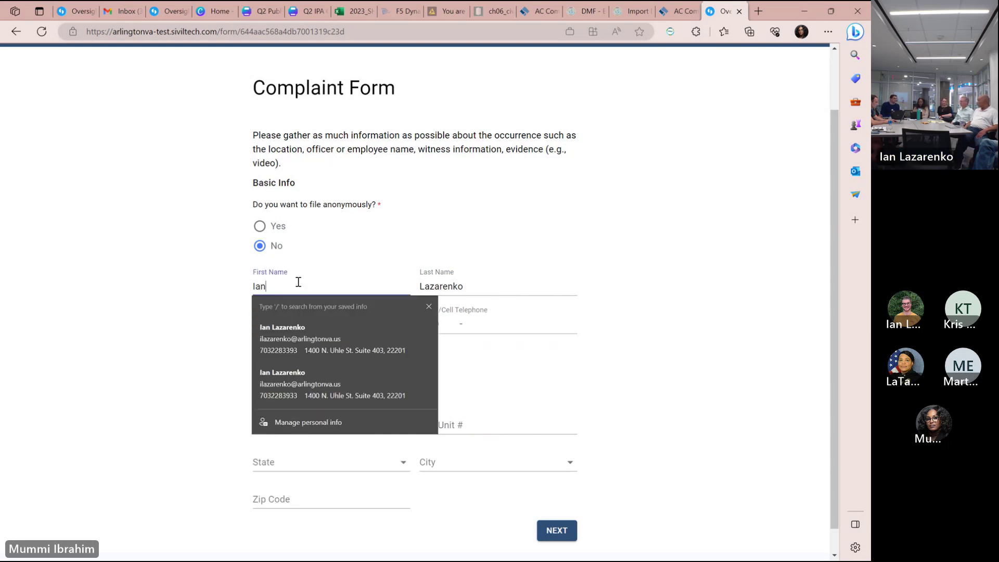
{"action": "left_click", "coordinate": [407, 272]}
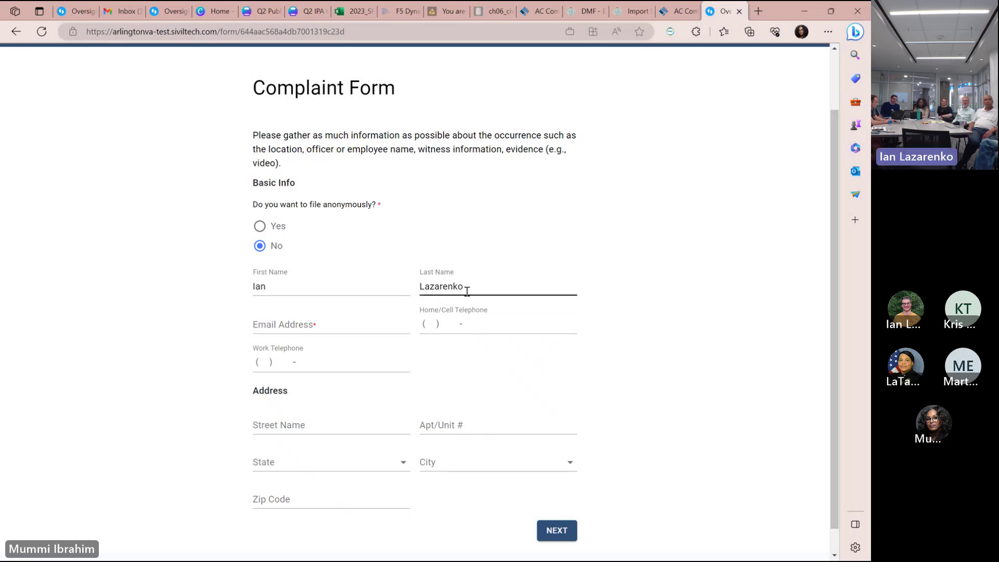
Fill in the filer's e-mail address and home/cell telephone number.
{"action": "left_click", "coordinate": [256, 324]}
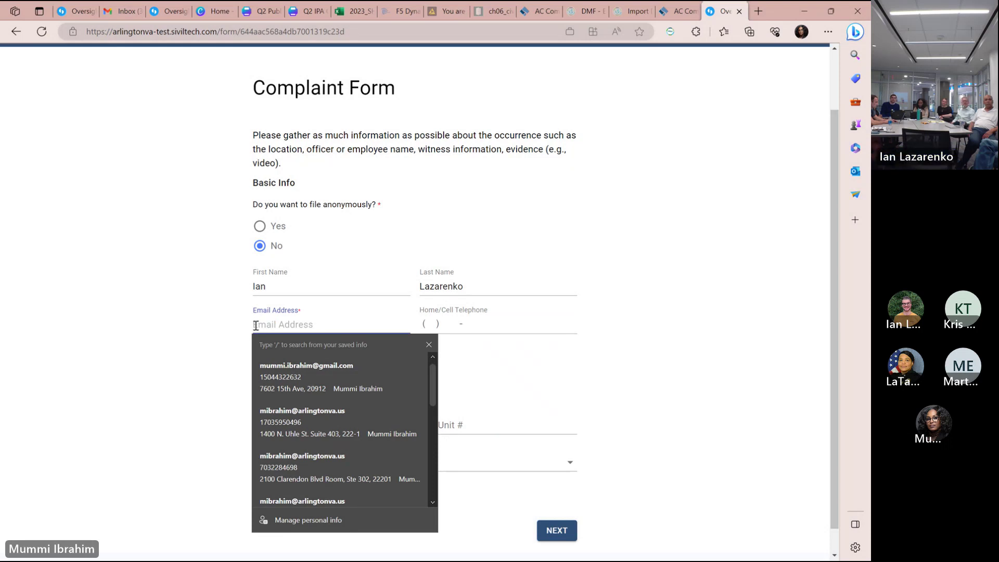
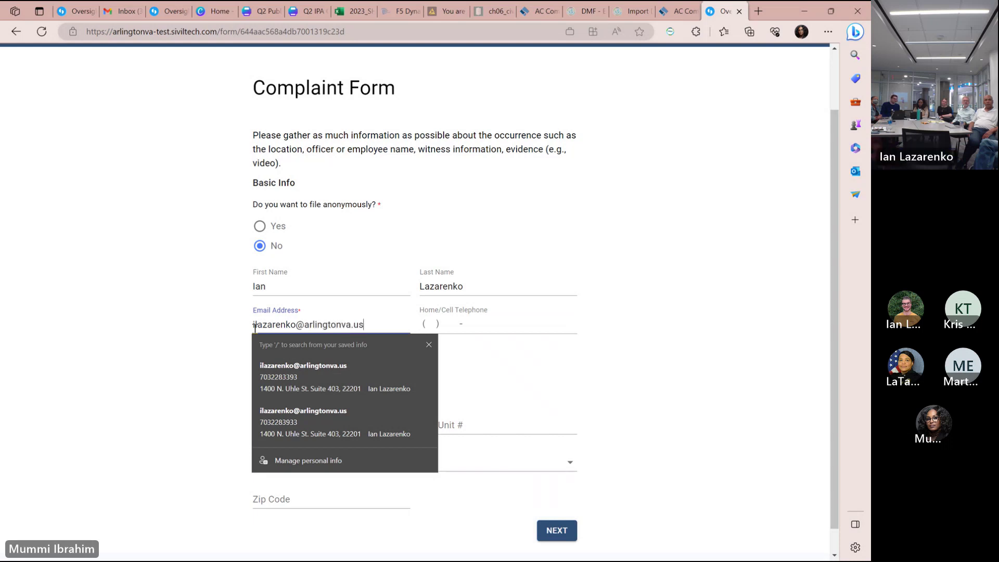
{"action": "key", "text": "Tab"}
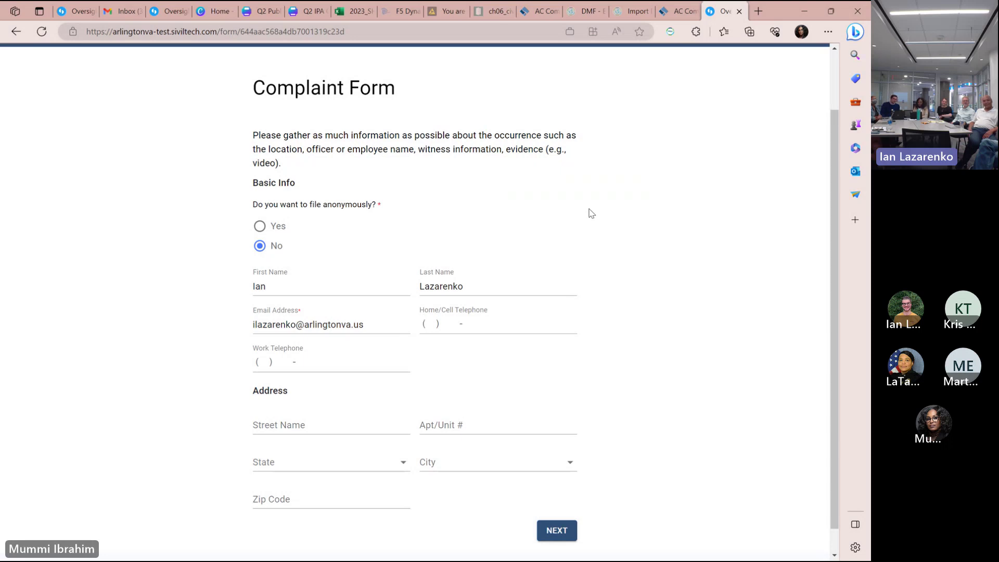
{"action": "type", "text": "7"}
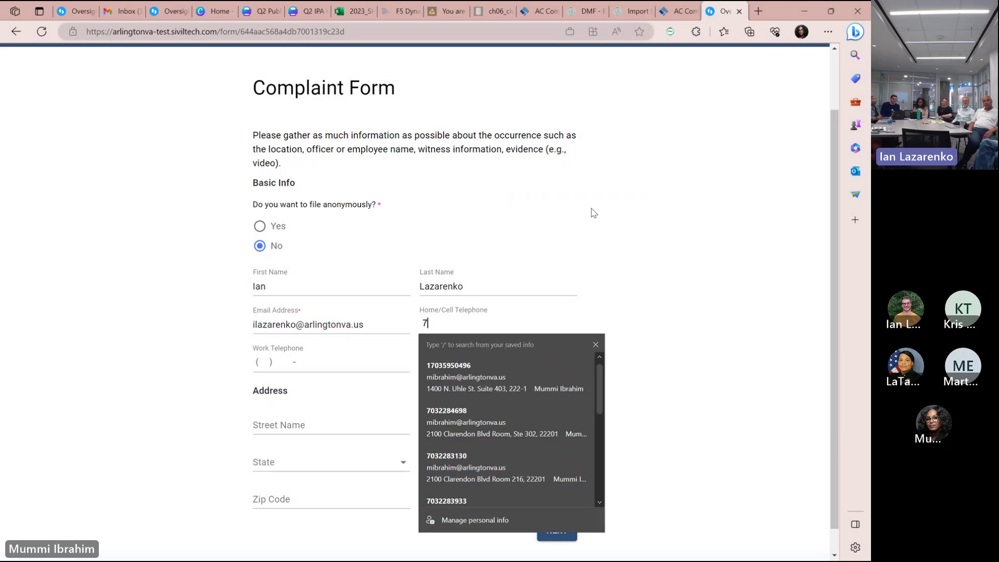
{"action": "key", "text": "BackSpace"}
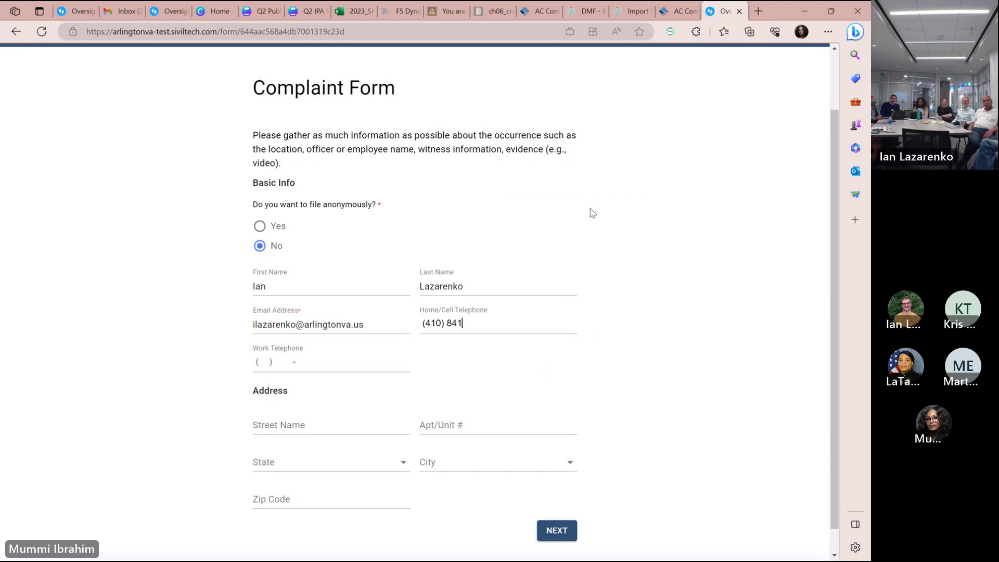
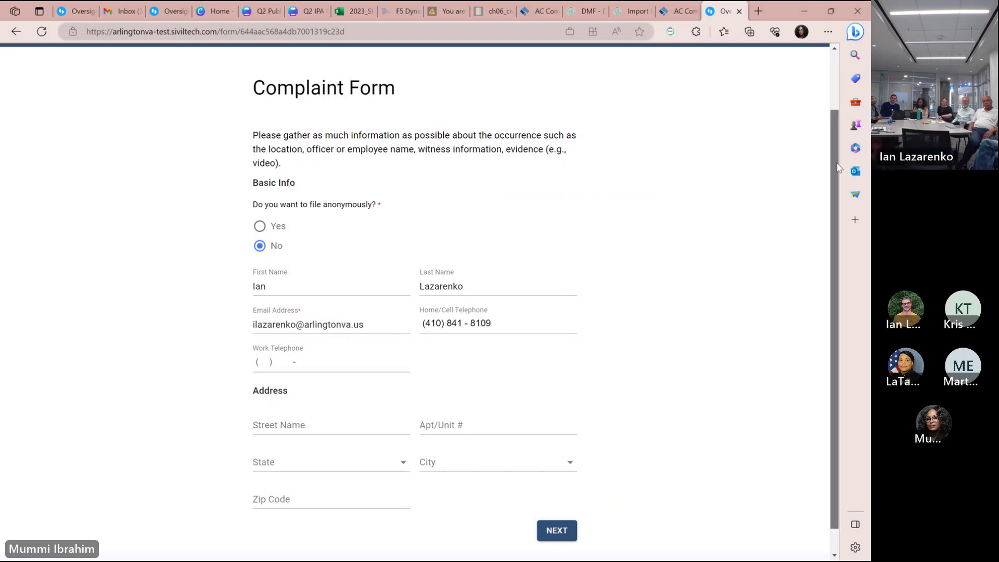
Leave the optional street address and unit number fields empty.
{"action": "scroll", "coordinate": [364, 333], "scroll_direction": "down", "scroll_amount": 1}
{"action": "left_click", "coordinate": [279, 399]}
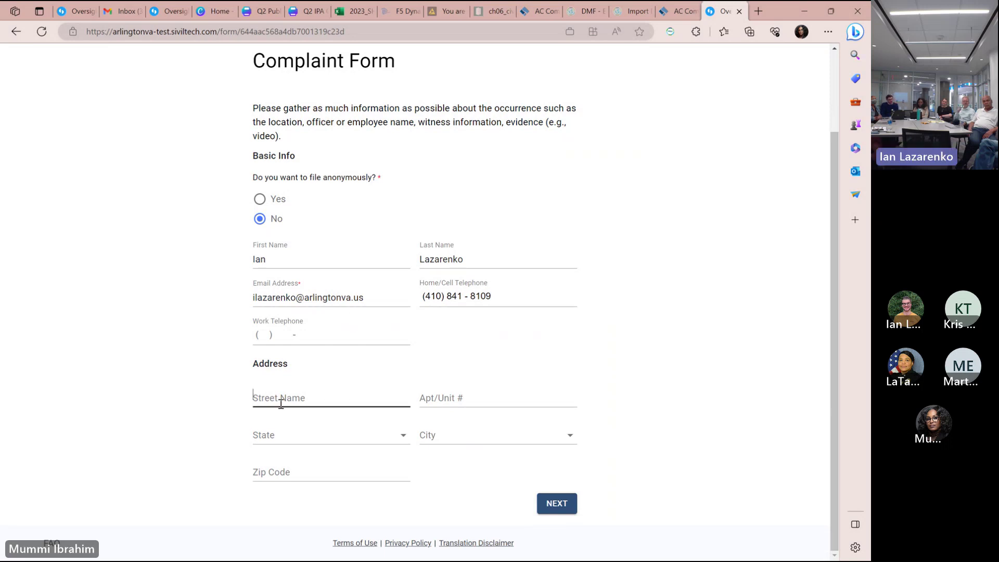
{"action": "left_click", "coordinate": [519, 402]}
{"action": "left_click", "coordinate": [635, 305]}
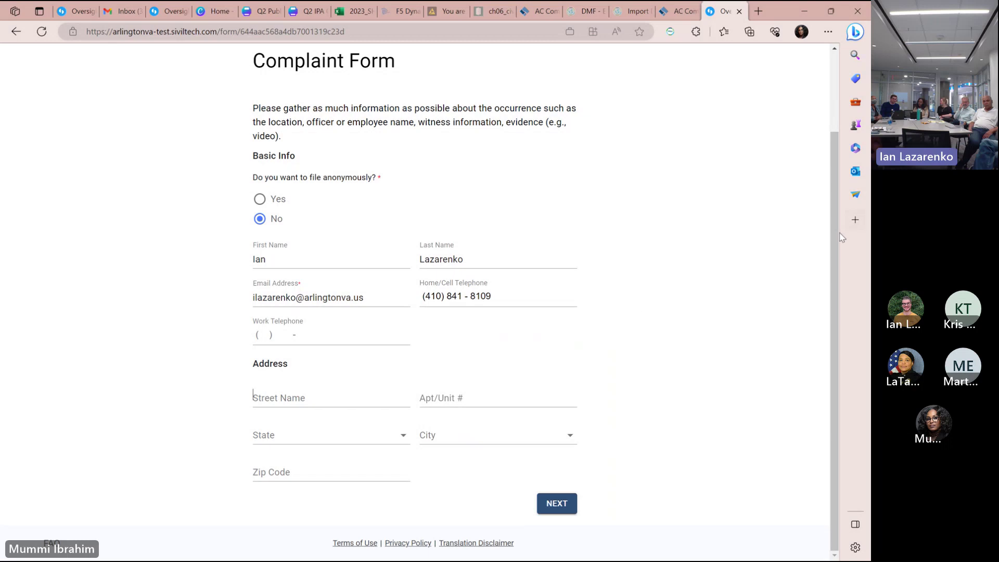
Move to incident details and begin the statement: visiting a friend last Friday, shortcut through the park.
{"action": "left_click", "coordinate": [555, 513]}
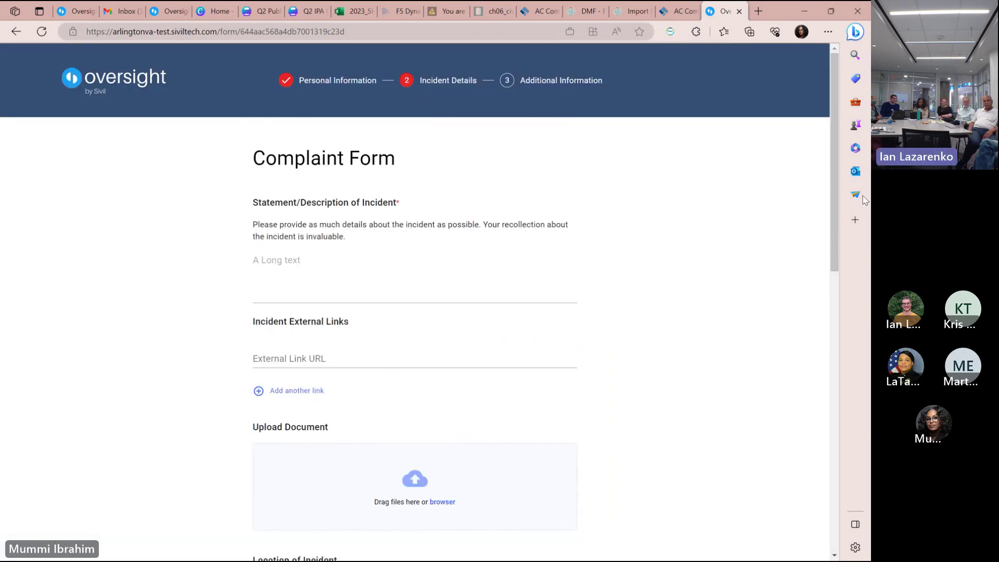
{"action": "scroll", "coordinate": [832, 238], "scroll_direction": "down", "scroll_amount": 1}
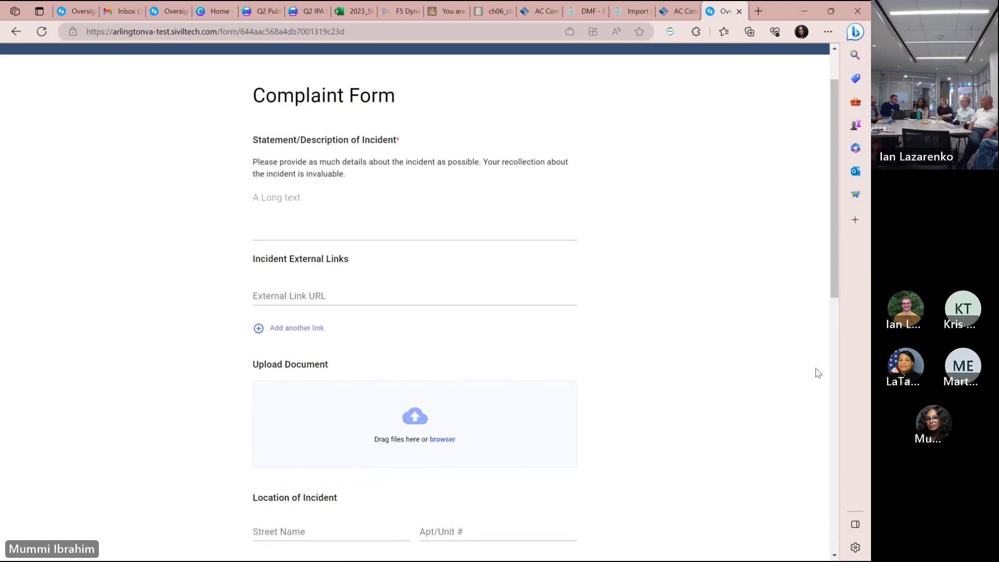
{"action": "left_click", "coordinate": [302, 200]}
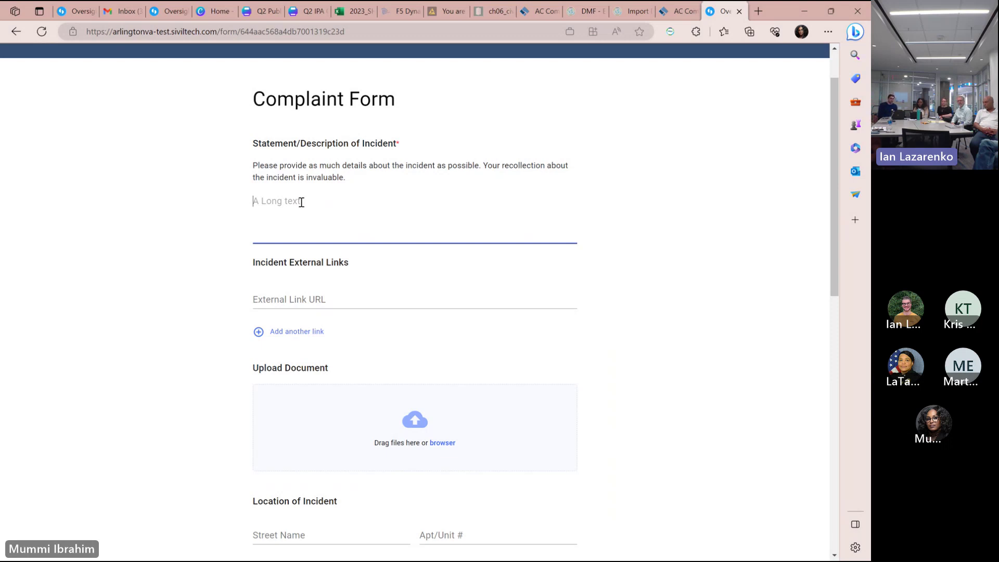
{"action": "type", "text": "Was"}
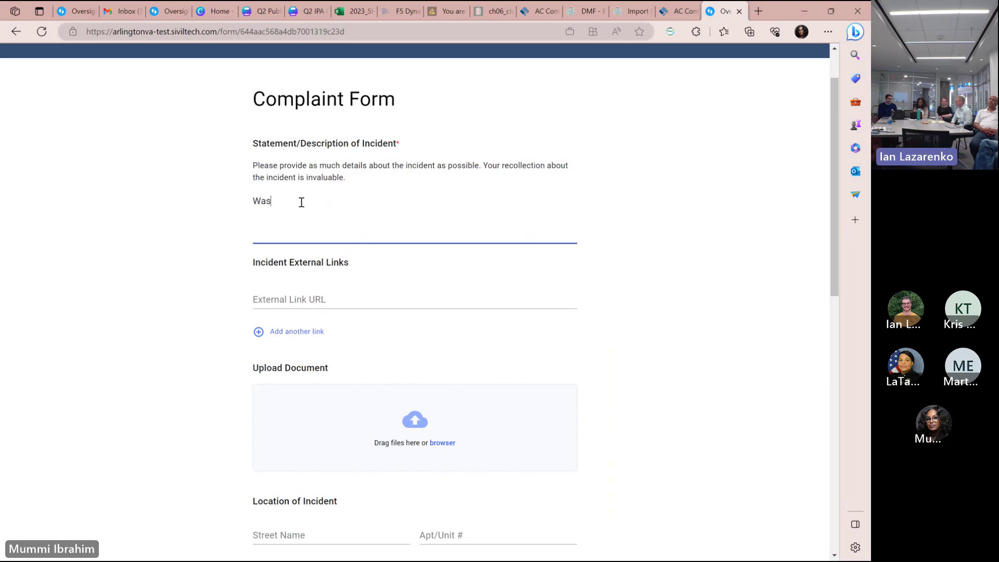
{"action": "type", "text": " visiting a friend la"}
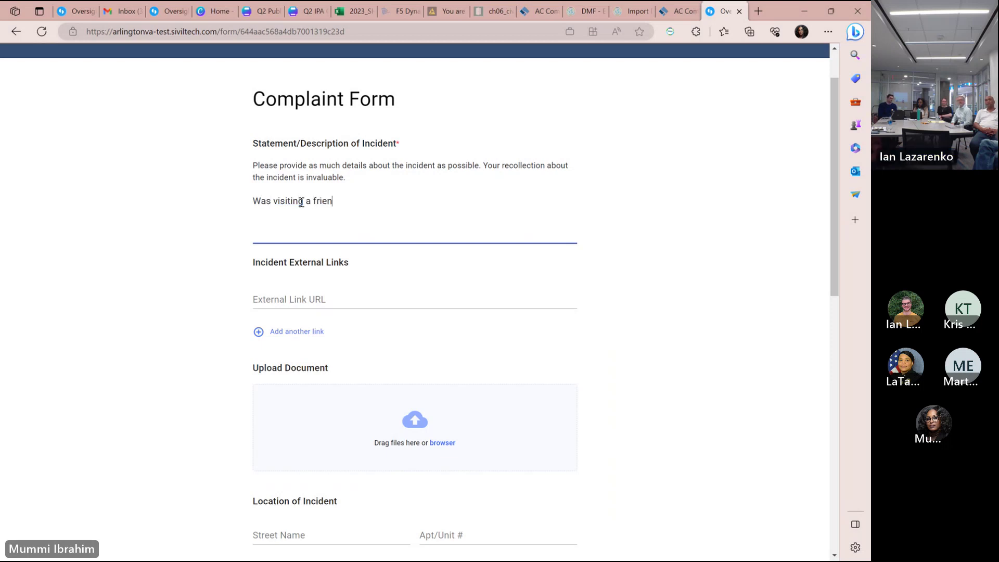
{"action": "key", "text": "BackSpace"}
{"action": "key", "text": "BackSpace"}
{"action": "type", "text": "last "}
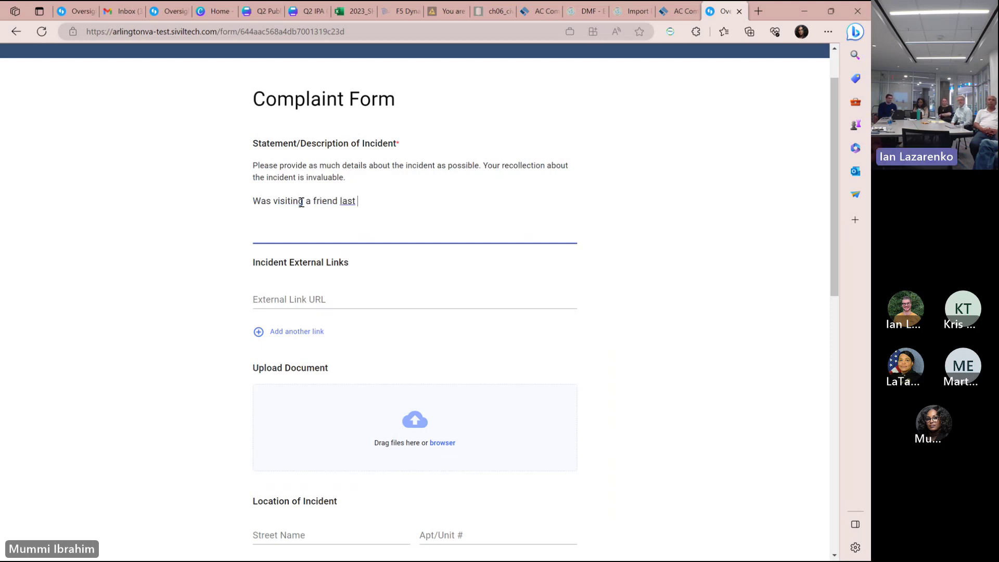
{"action": "type", "text": "Friday night and"}
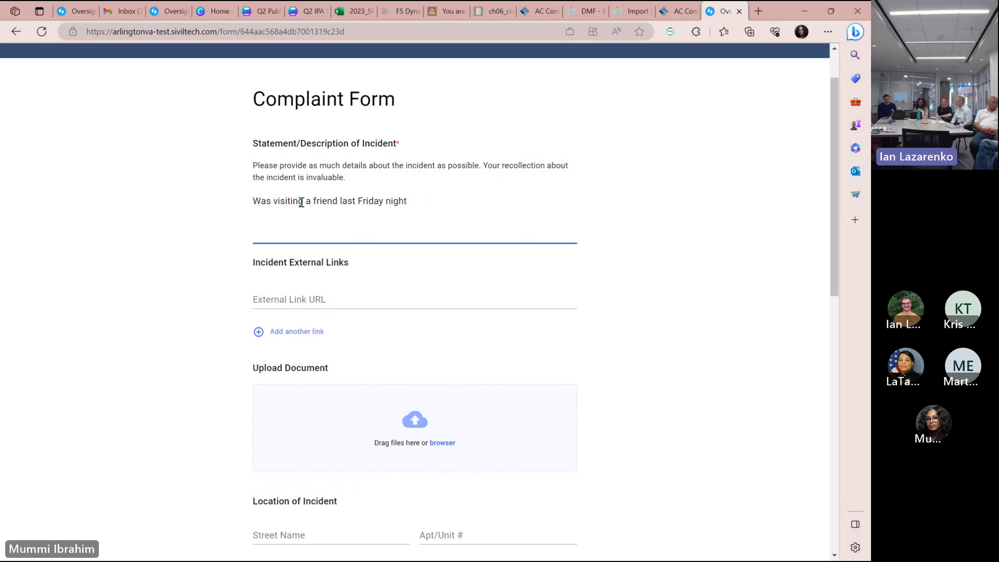
{"action": "type", "text": ". Was walking h"}
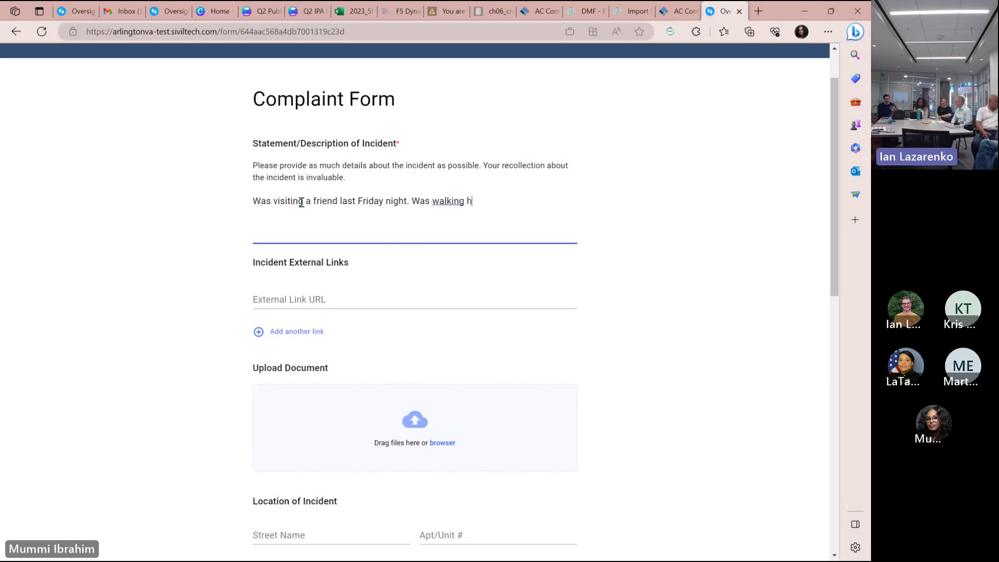
{"action": "type", "text": "ome and "}
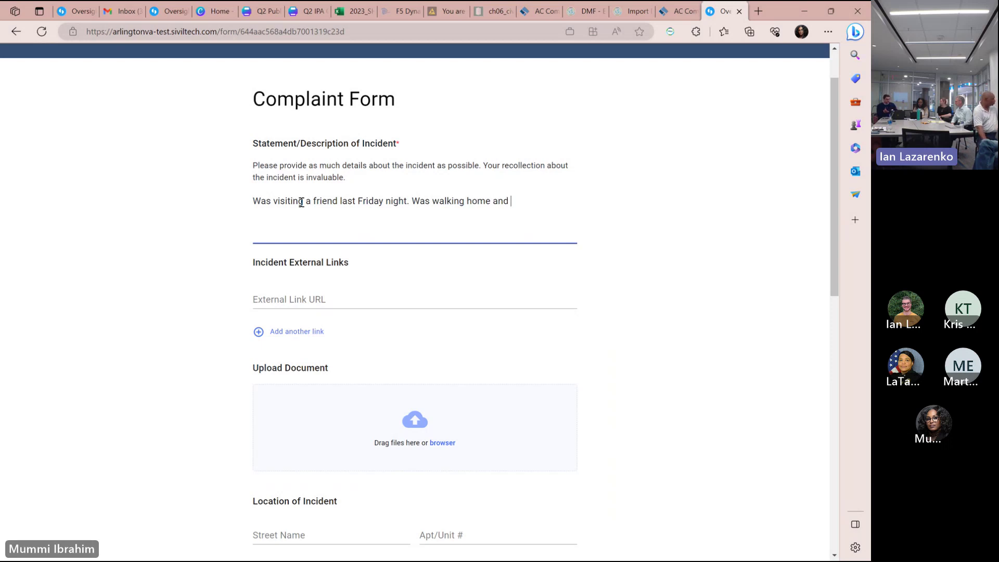
{"action": "type", "text": "took a shortcut through the park"}
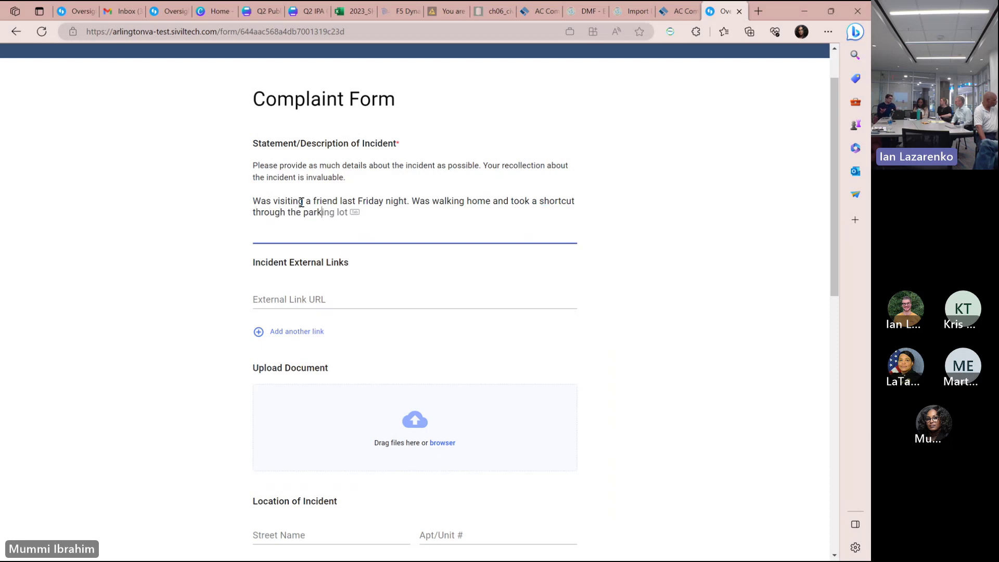
{"action": "type", "text": " to go to the metro"}
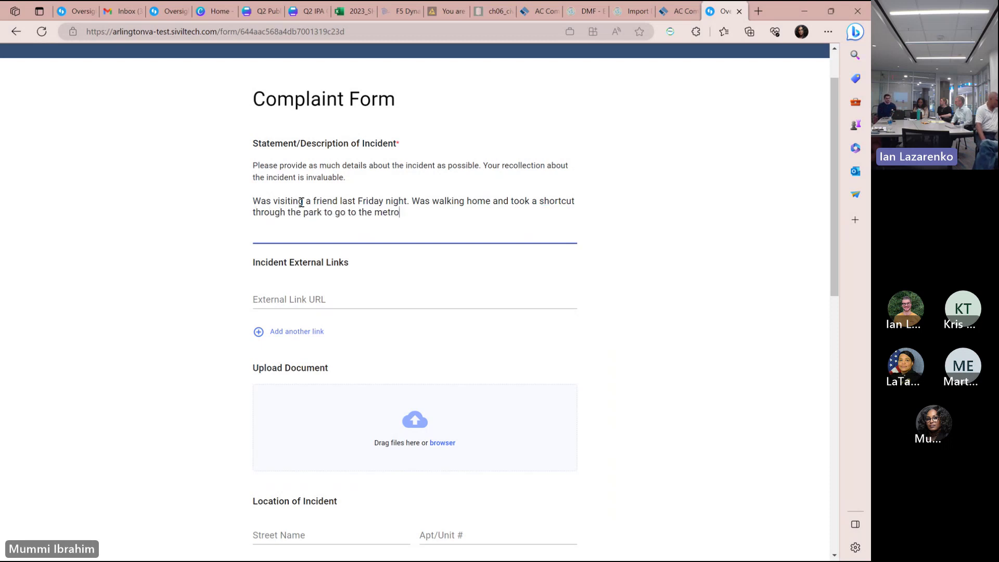
{"action": "type", "text": "."}
Add that, while phoning his dad in Russian, two ACPD officers approached, made a spy remark, and asked to search his bag.
{"action": "type", "text": "Cal"}
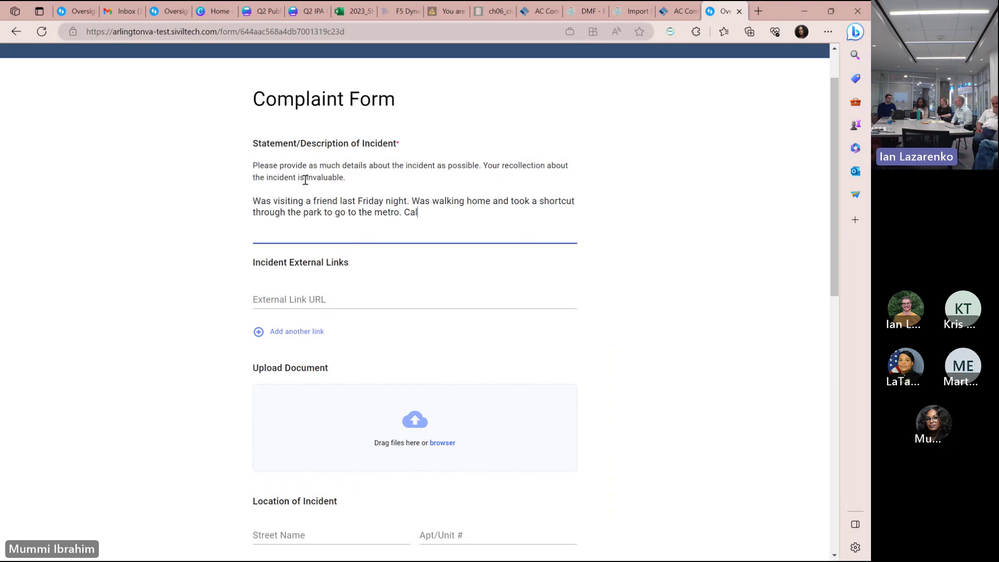
{"action": "type", "text": "led his"}
{"action": "key", "text": "BackSpace"}
{"action": "key", "text": "BackSpace"}
{"action": "key", "text": "BackSpace"}
{"action": "key", "text": "BackSpace"}
{"action": "key", "text": "BackSpace"}
{"action": "key", "text": "BackSpace"}
{"action": "key", "text": "BackSpace"}
{"action": "key", "text": "BackSpace"}
{"action": "key", "text": "BackSpace"}
{"action": "key", "text": "BackSpace"}
{"action": "type", "text": "Was on the phone with his dad "}
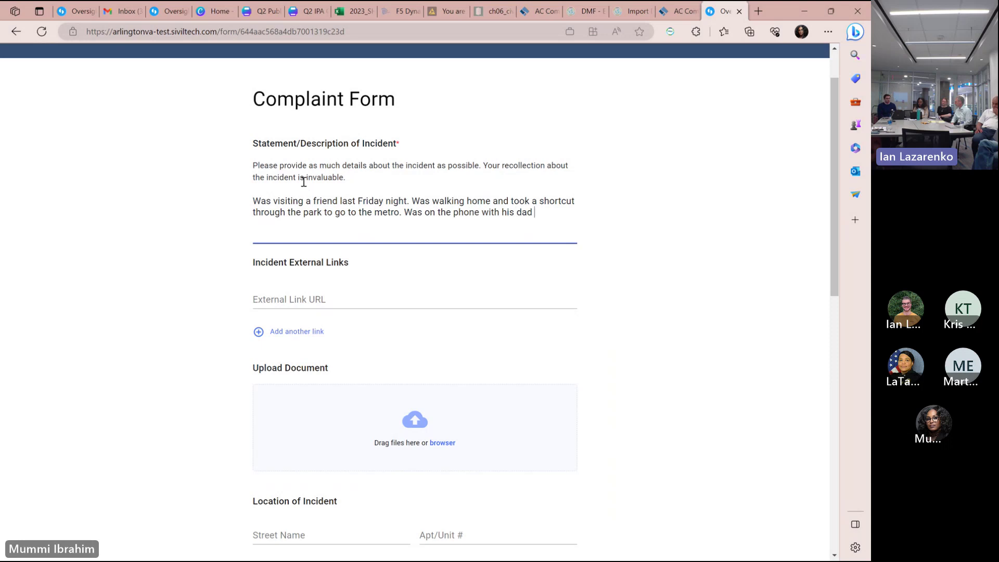
{"action": "type", "text": "speaking russian. Was t"}
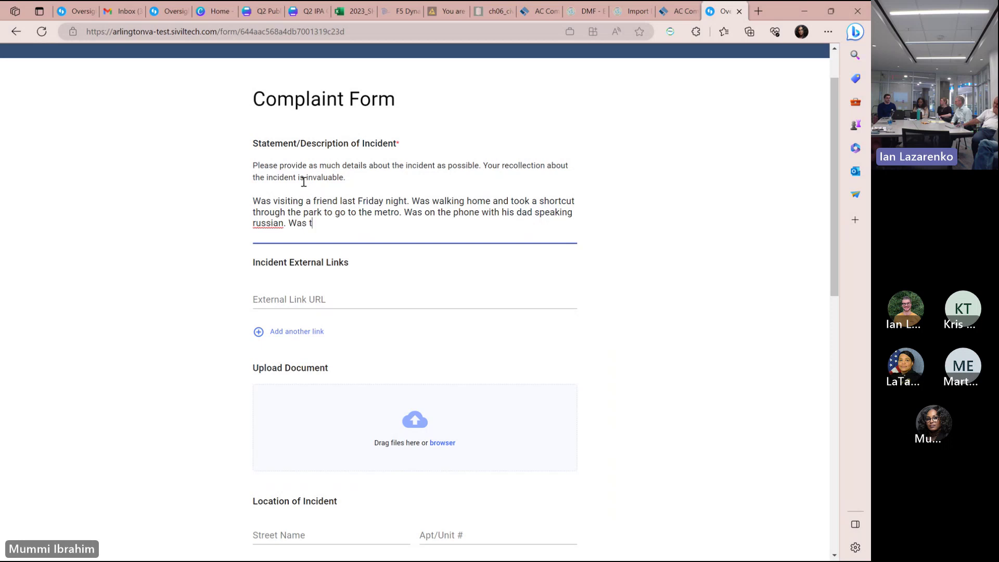
{"action": "type", "text": "hen approached"}
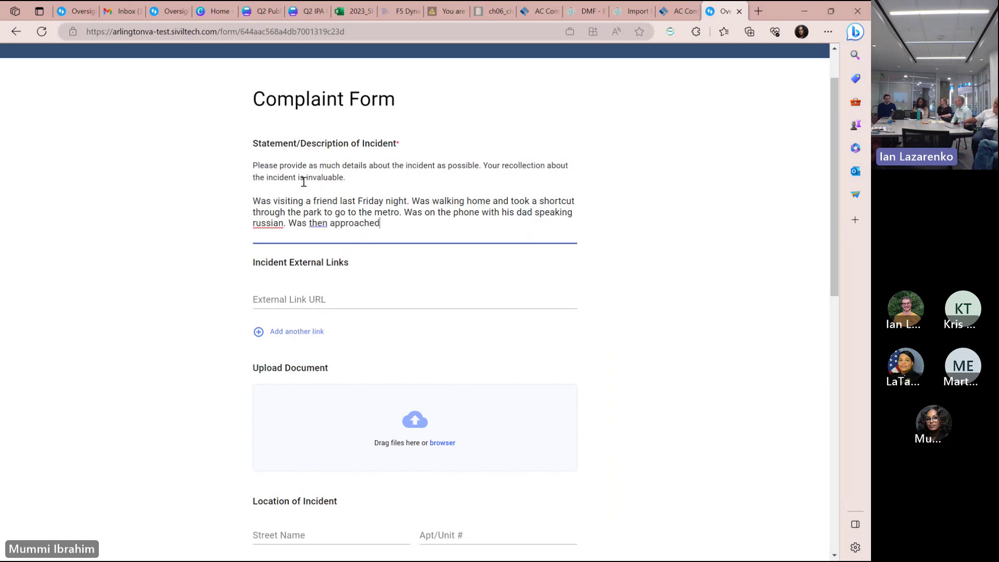
{"action": "type", "text": " by two ACPD offic"}
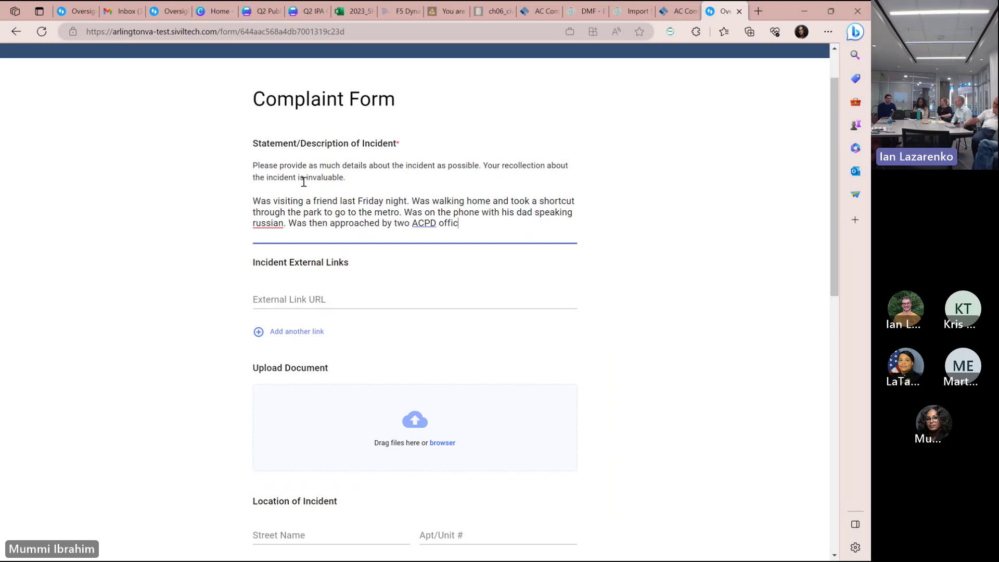
{"action": "type", "text": "ers who as"}
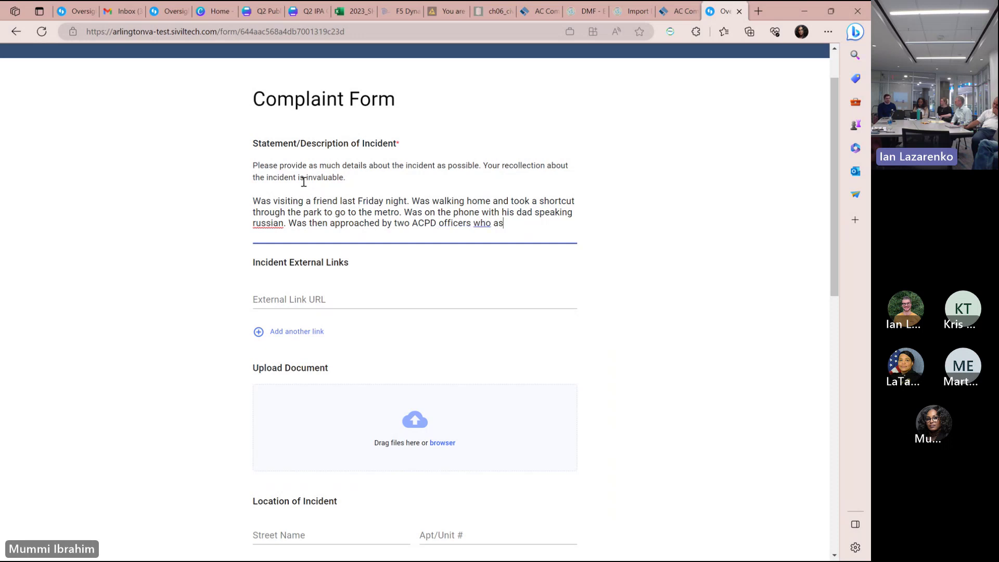
{"action": "type", "text": "ked him to stop and what he "}
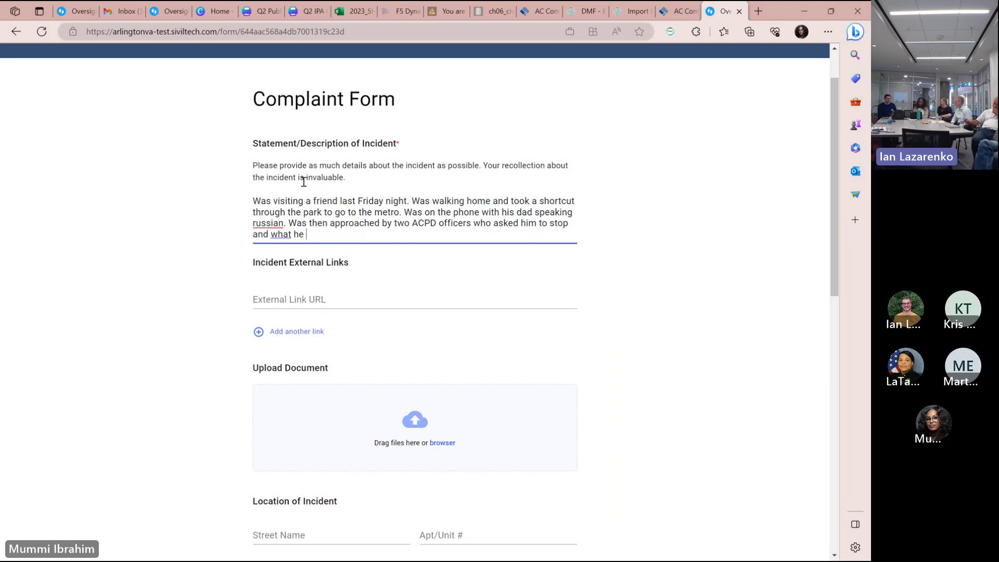
{"action": "type", "text": "was going "}
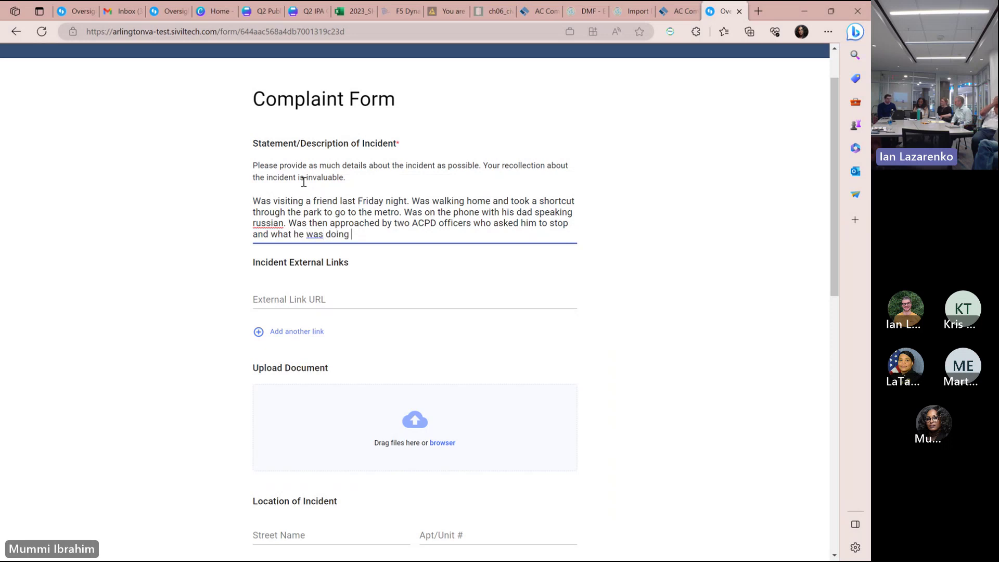
{"action": "type", "text": "in the park. Felt that he was treated "}
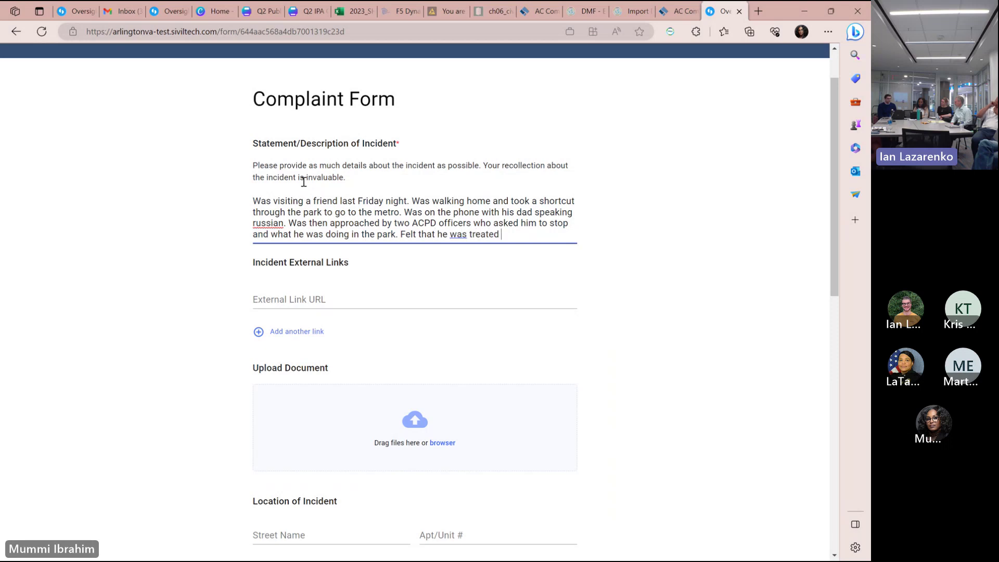
{"action": "type", "text": "differently because"}
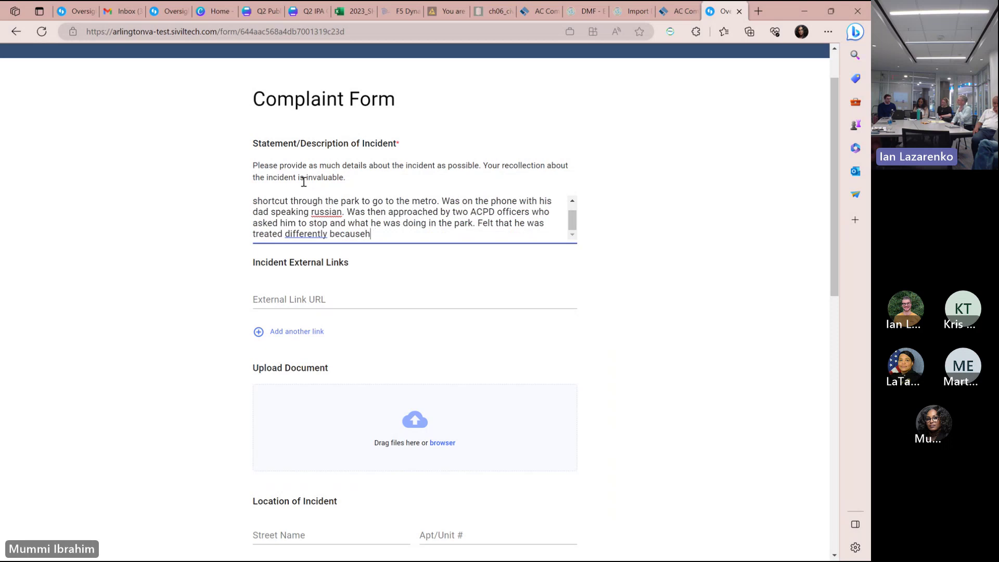
{"action": "type", "text": " he wasn't s"}
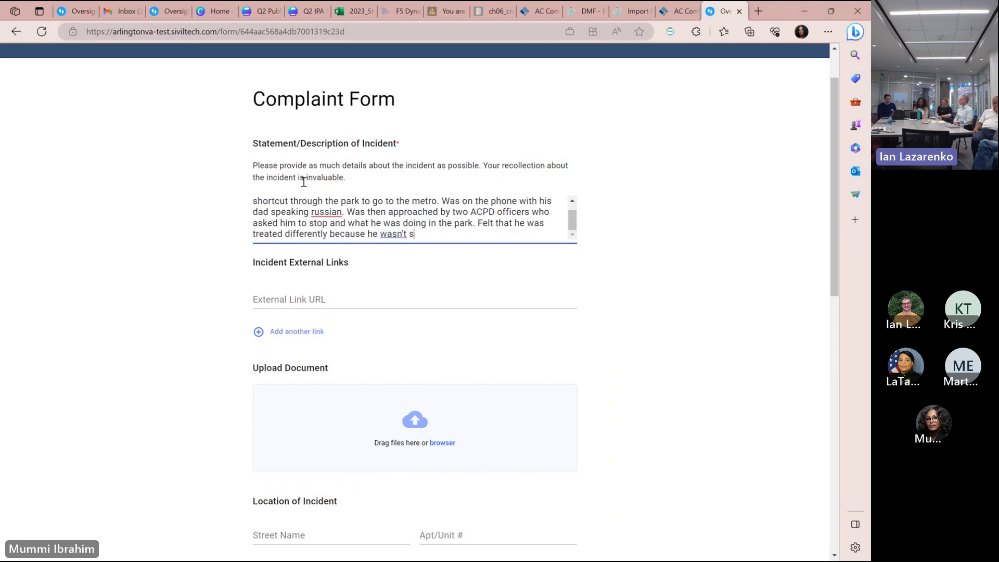
{"action": "type", "text": "peaking english."}
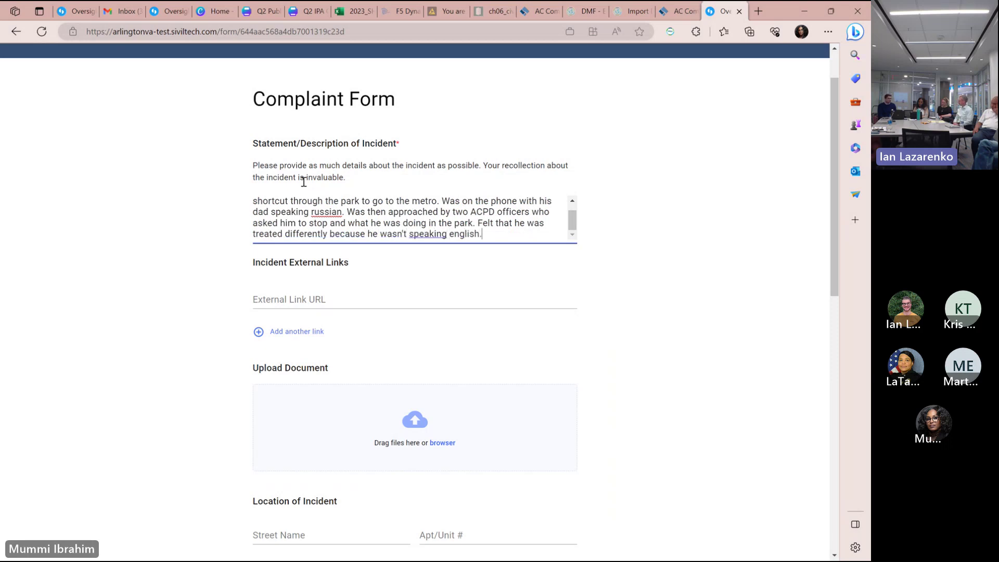
{"action": "type", "text": " Onceofficer made a snide "}
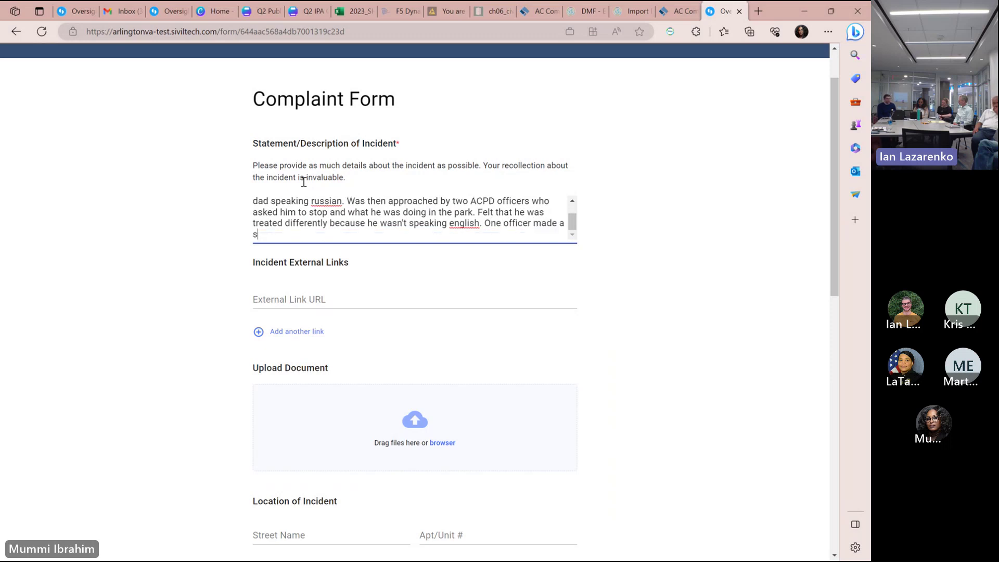
{"action": "type", "text": "comment about beyin"}
{"action": "key", "text": "BackSpace"}
{"action": "key", "text": "BackSpace"}
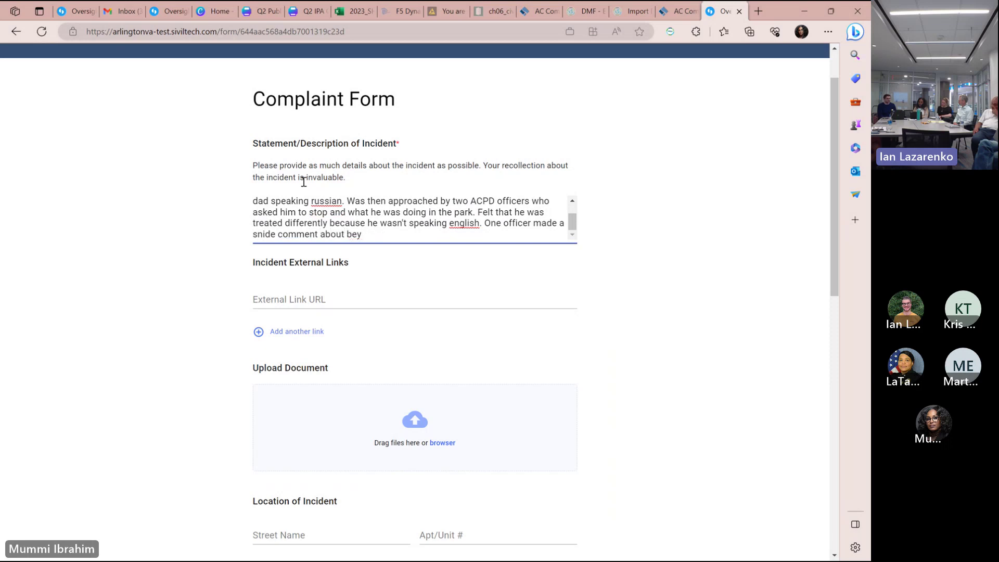
{"action": "type", "text": "ng a spy."}
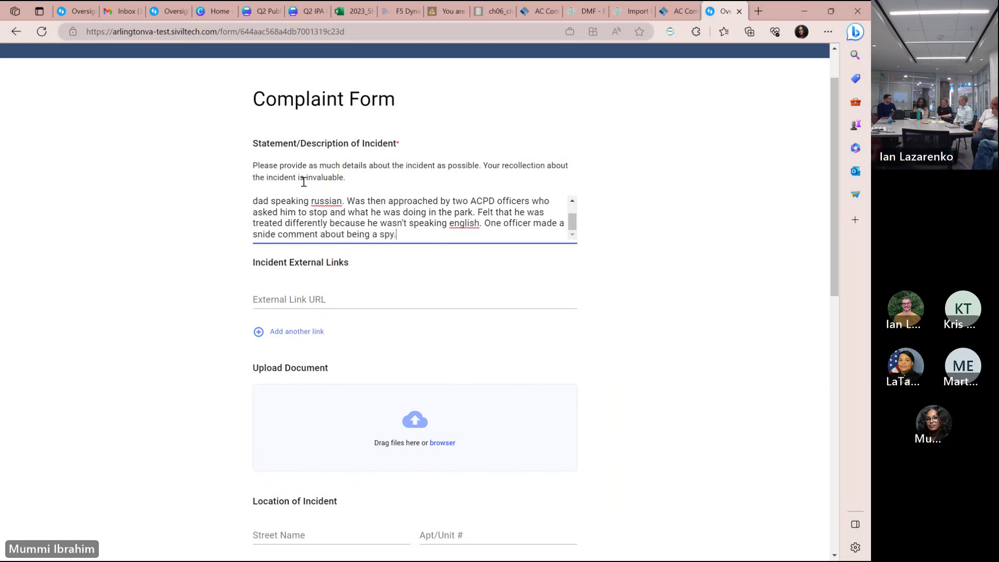
{"action": "type", "text": " Was asked to search hi"}
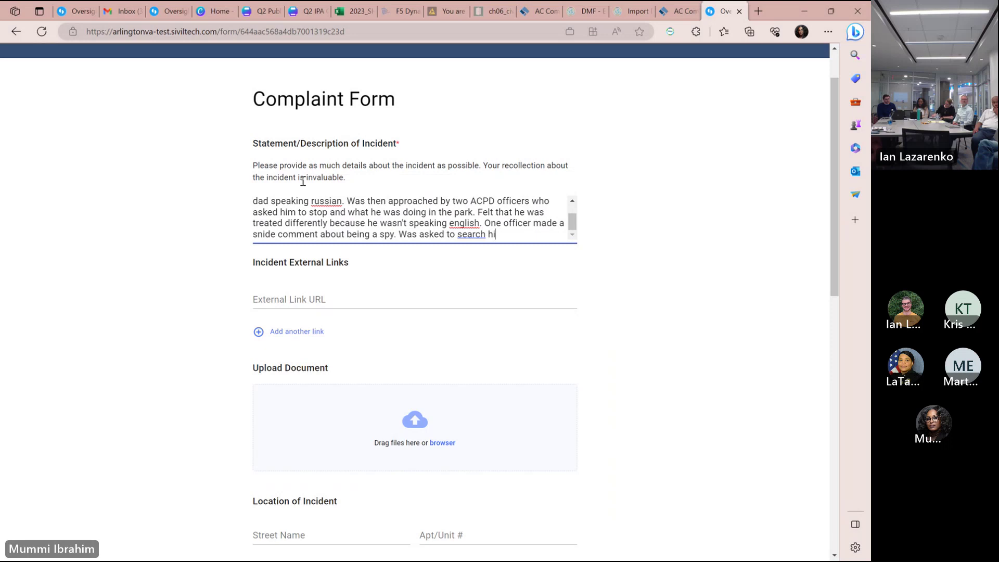
{"action": "type", "text": "s bag"}
Reword 'Was asked' to 'Officers asked' and extend the bag-search sentence.
{"action": "left_click", "coordinate": [419, 239]}
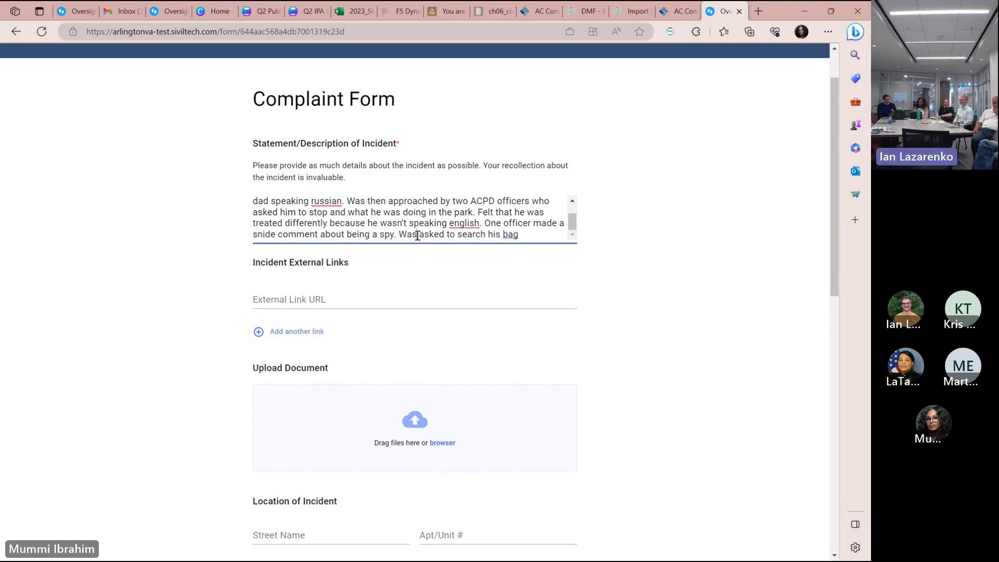
{"action": "key", "text": "BackSpace"}
{"action": "key", "text": "BackSpace"}
{"action": "key", "text": "BackSpace"}
{"action": "type", "text": "Officers"}
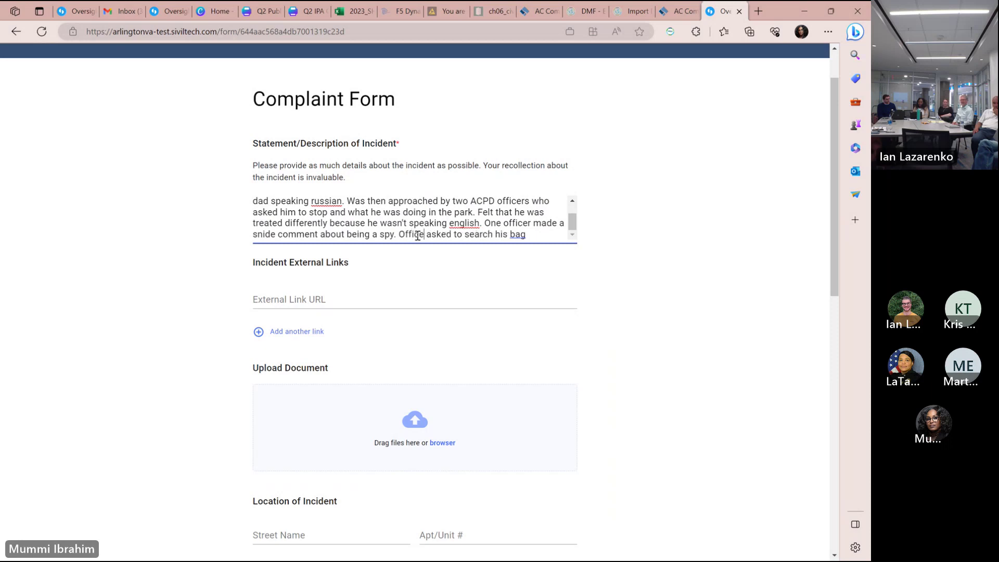
{"action": "left_click", "coordinate": [543, 240]}
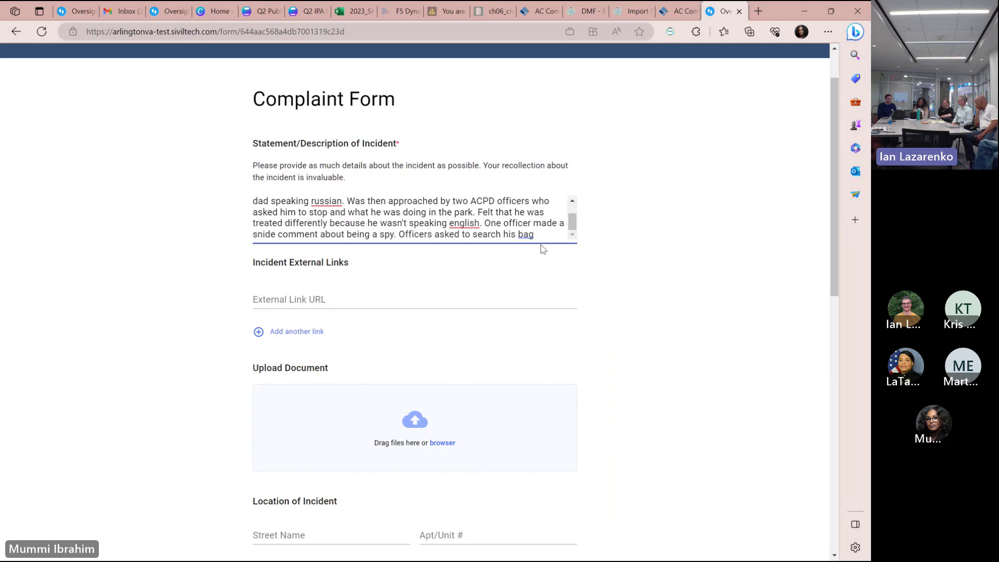
{"action": "type", "text": "cause they tho"}
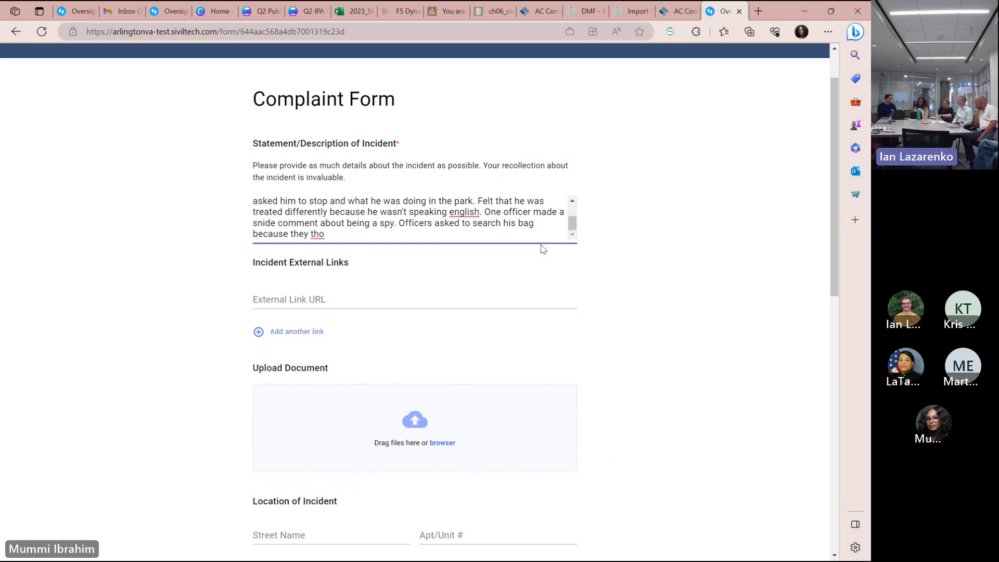
{"action": "type", "text": "ught"}
Add that he thinks officers found him suspicious because it was late and he may have been stumbling.
{"action": "key", "text": "BackSpace"}
{"action": "key", "text": "BackSpace"}
{"action": "key", "text": "BackSpace"}
{"action": "key", "text": "BackSpace"}
{"action": "key", "text": "BackSpace"}
{"action": "key", "text": "BackSpace"}
{"action": "key", "text": "BackSpace"}
{"action": "key", "text": "BackSpace"}
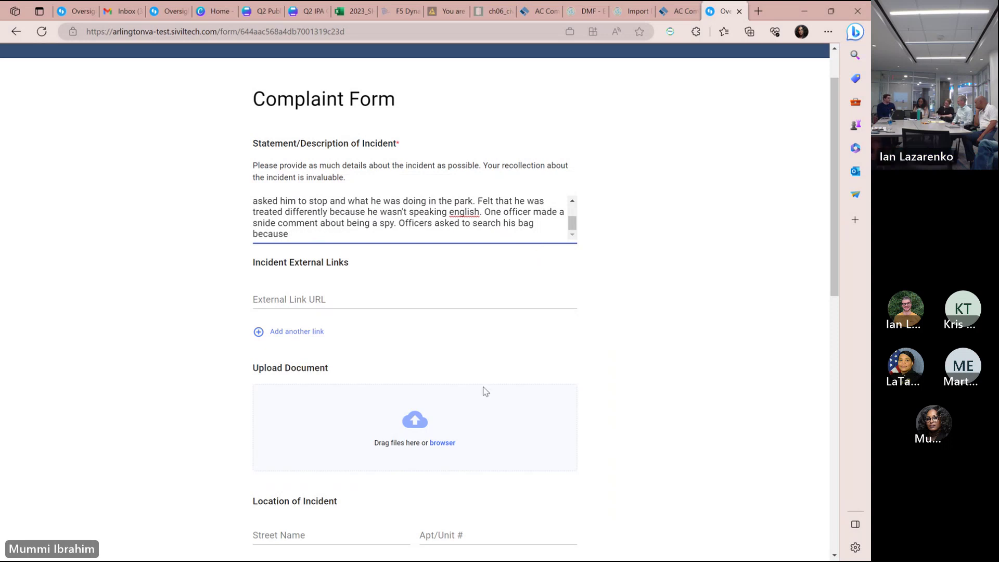
{"action": "type", "text": "h"}
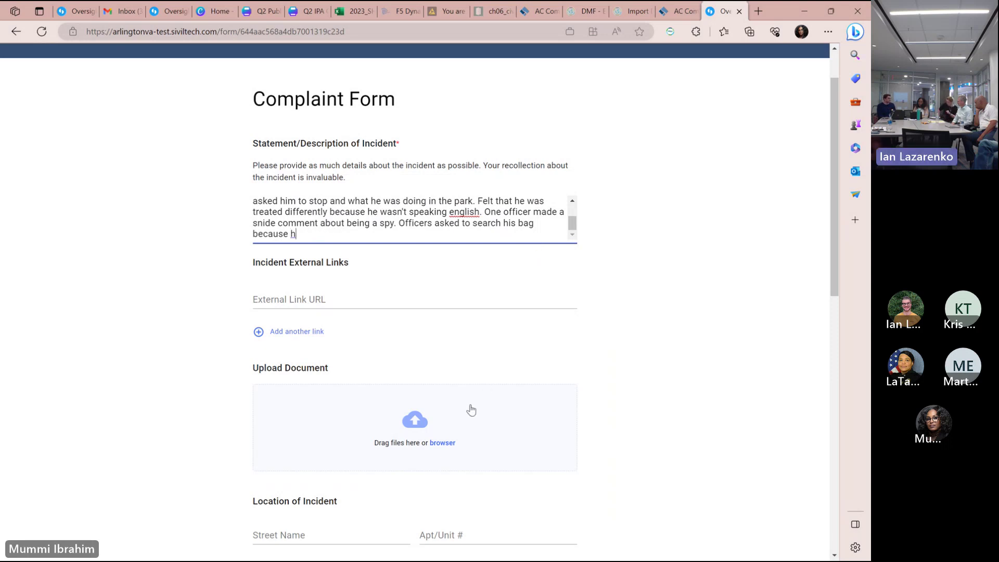
{"action": "key", "text": "BackSpace"}
{"action": "key", "text": "BackSpace"}
{"action": "key", "text": "BackSpace"}
{"action": "key", "text": "BackSpace"}
{"action": "key", "text": "BackSpace"}
{"action": "key", "text": "BackSpace"}
{"action": "key", "text": "BackSpace"}
{"action": "key", "text": "BackSpace"}
{"action": "key", "text": "BackSpace"}
{"action": "type", "text": ". "}
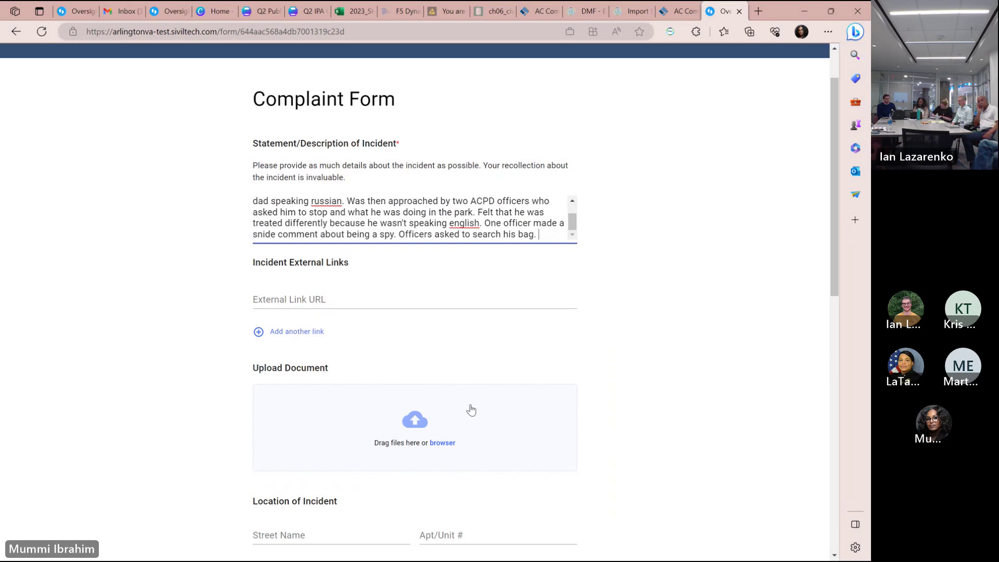
{"action": "type", "text": "You bele"}
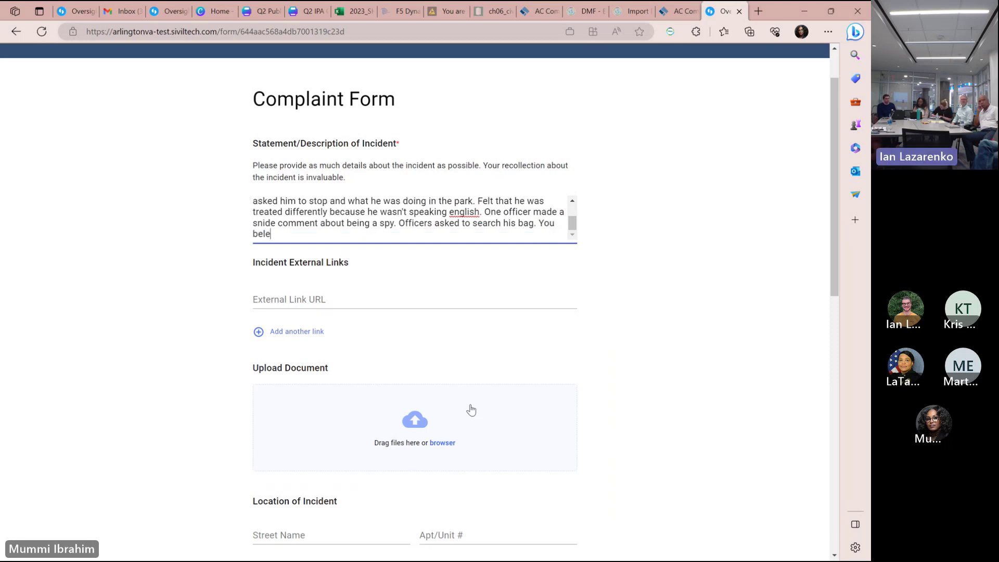
{"action": "key", "text": "BackSpace"}
{"action": "key", "text": "BackSpace"}
{"action": "key", "text": "BackSpace"}
{"action": "type", "text": "He believes"}
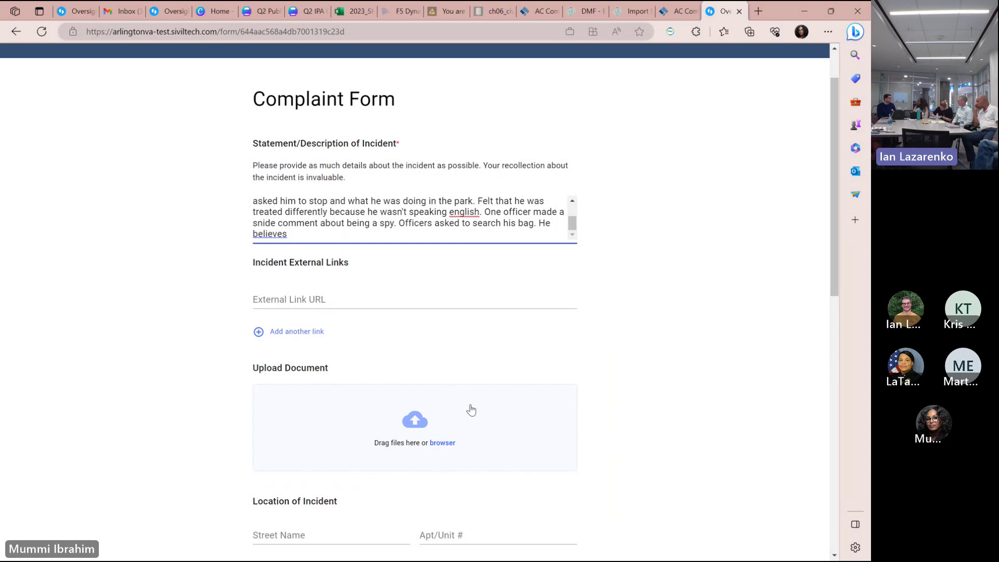
{"action": "key", "text": "BackSpace"}
{"action": "key", "text": "BackSpace"}
{"action": "key", "text": "BackSpace"}
{"action": "key", "text": "BackSpace"}
{"action": "key", "text": "BackSpace"}
{"action": "key", "text": "BackSpace"}
{"action": "key", "text": "BackSpace"}
{"action": "key", "text": "BackSpace"}
{"action": "type", "text": "t"}
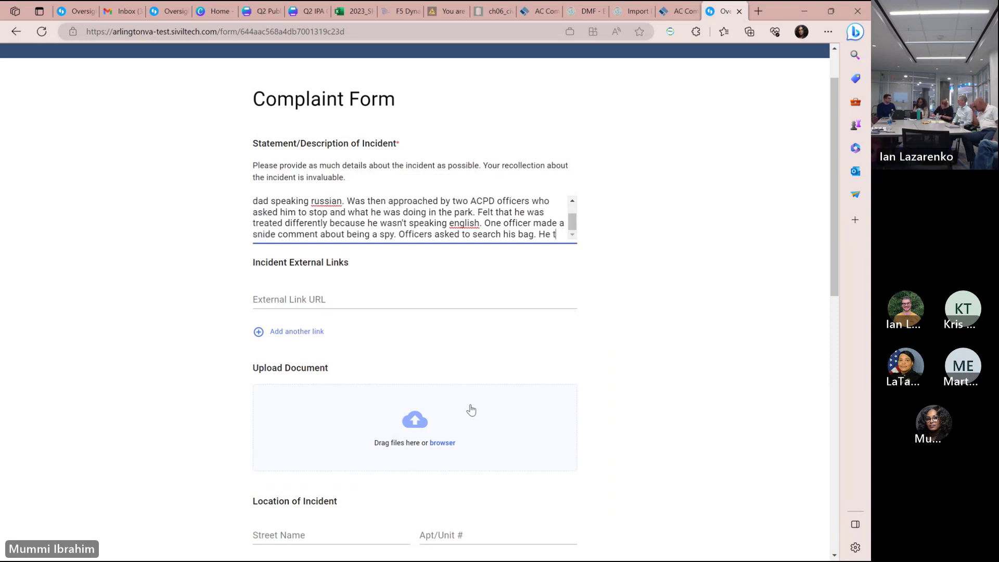
{"action": "type", "text": "hinks that off"}
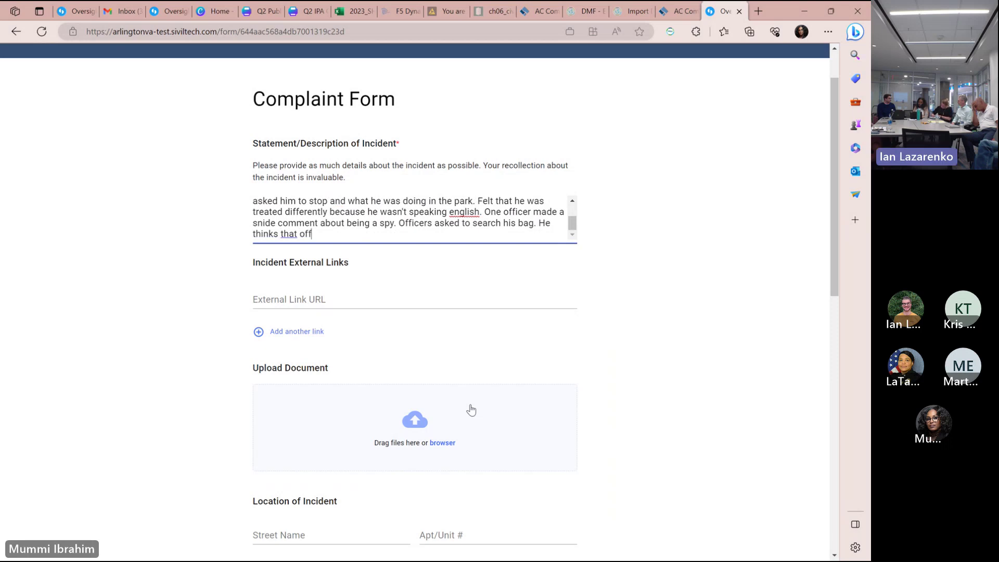
{"action": "type", "text": "icers may have tho"}
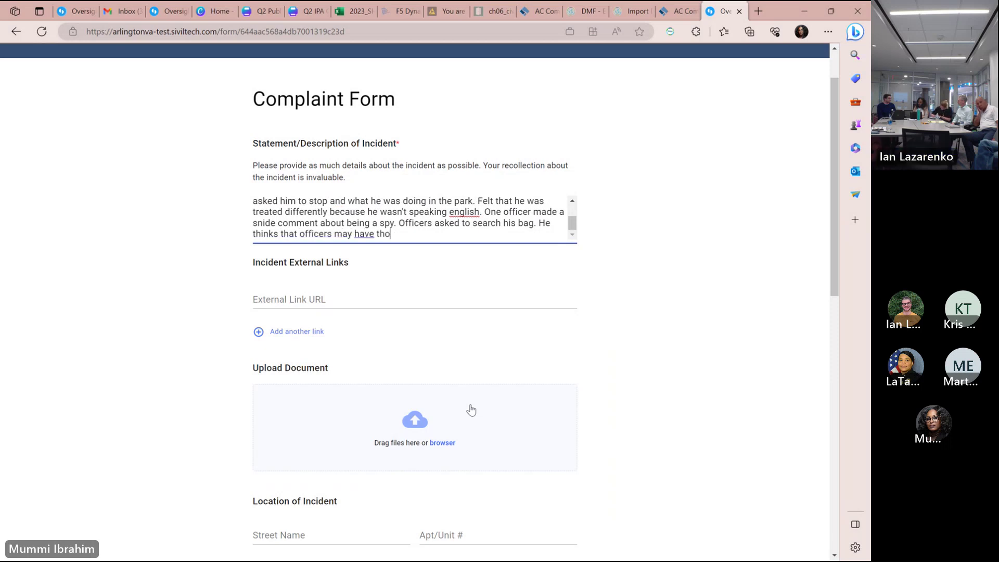
{"action": "type", "text": "ught he was being susp"}
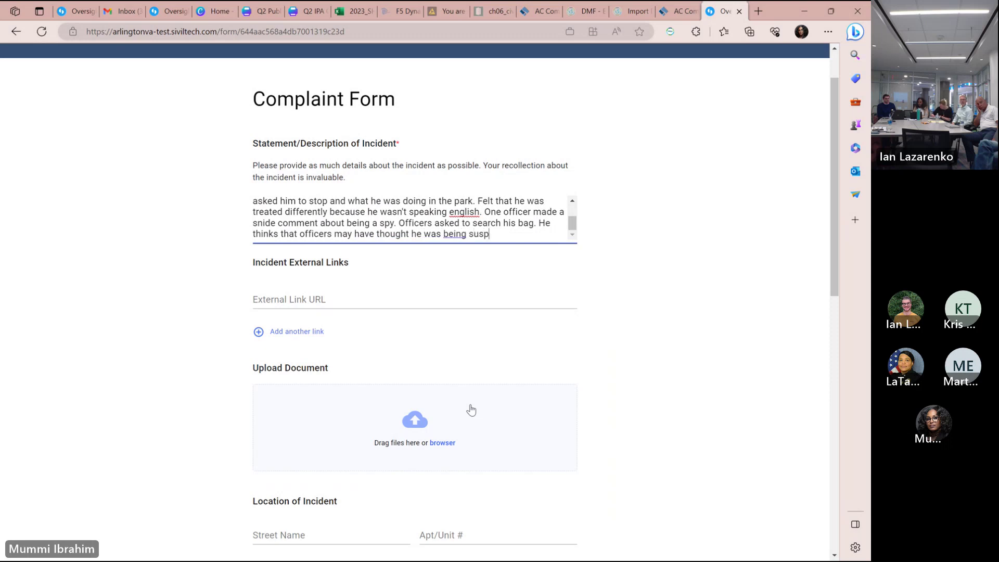
{"action": "type", "text": "icious because it was late and"}
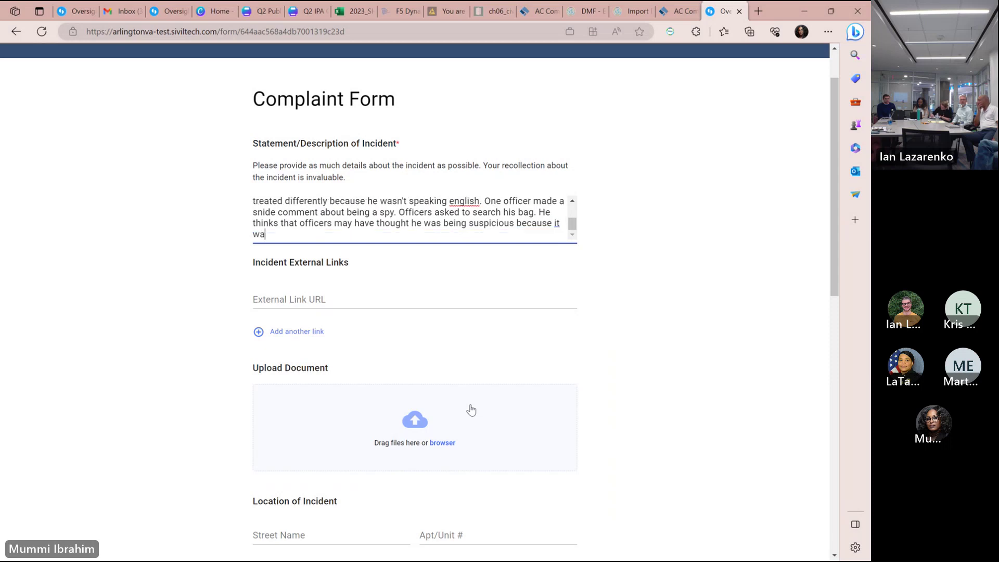
{"action": "type", "text": " night an"}
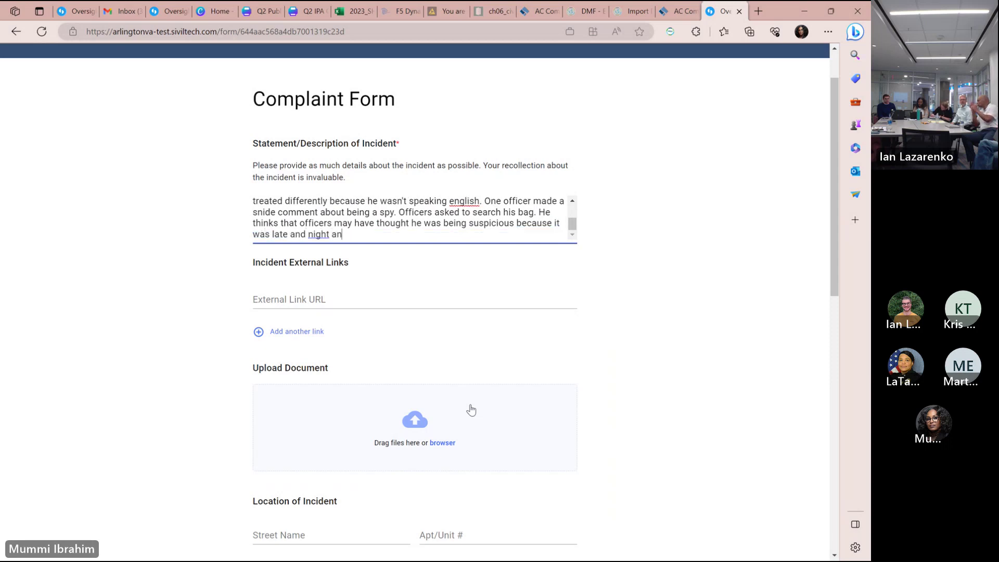
{"action": "type", "text": "d may have been s"}
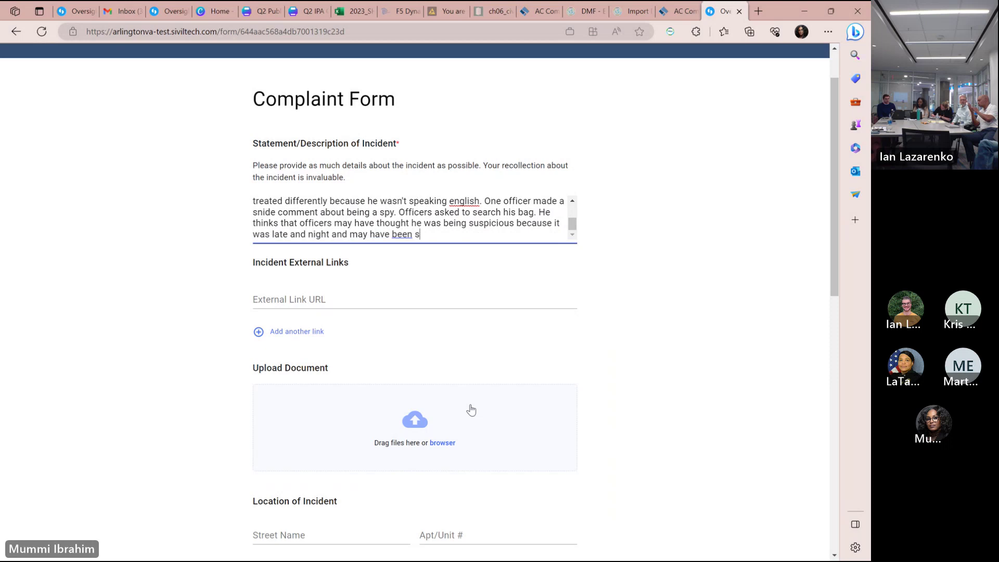
{"action": "type", "text": "tumbling."}
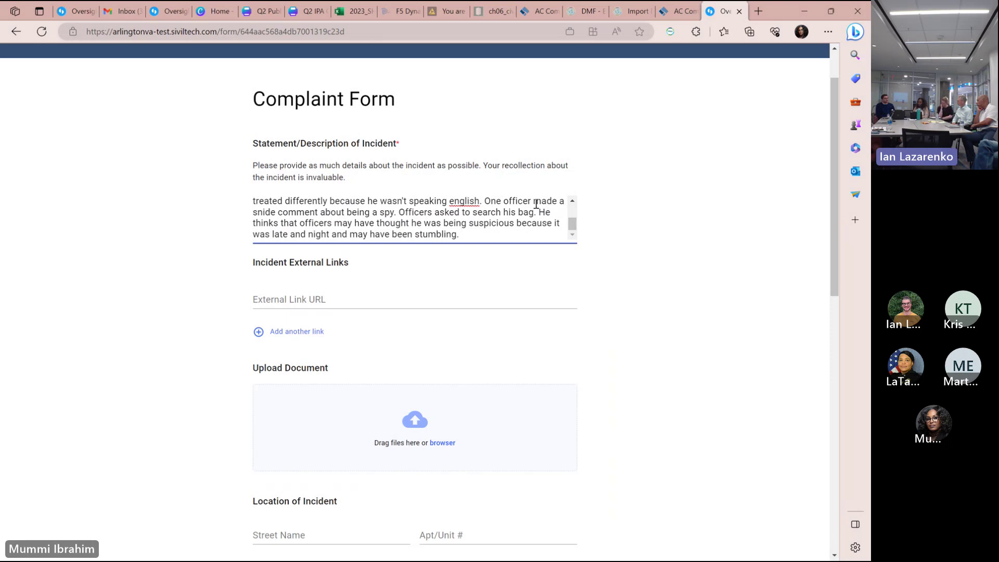
Insert notes naming the male officer he suspects and saying he doesn't remember which officer asked to search.
{"action": "left_click", "coordinate": [399, 213]}
{"action": "key", "text": "BackSpace"}
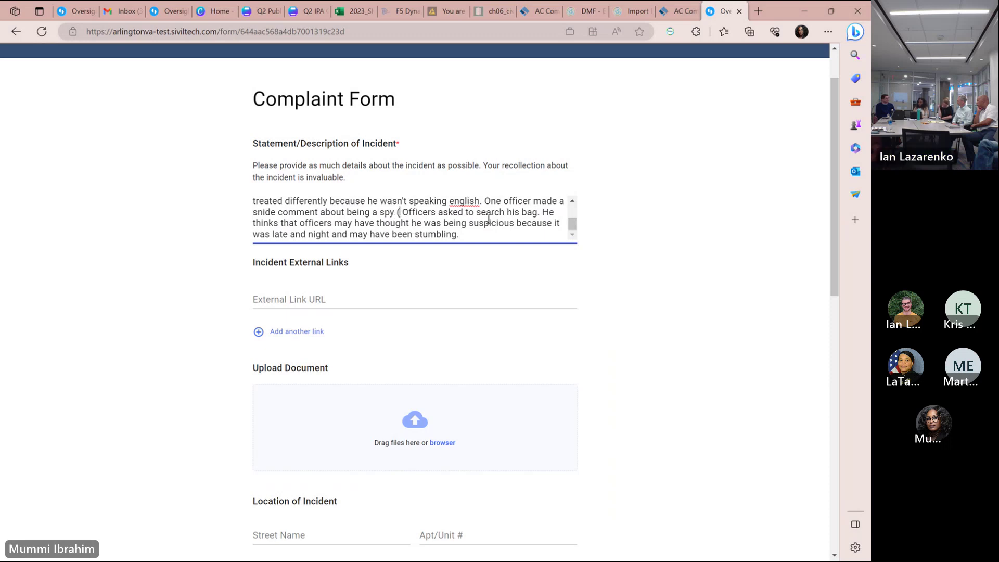
{"action": "type", "text": "(thinks it was"}
{"action": "type", "text": " o"}
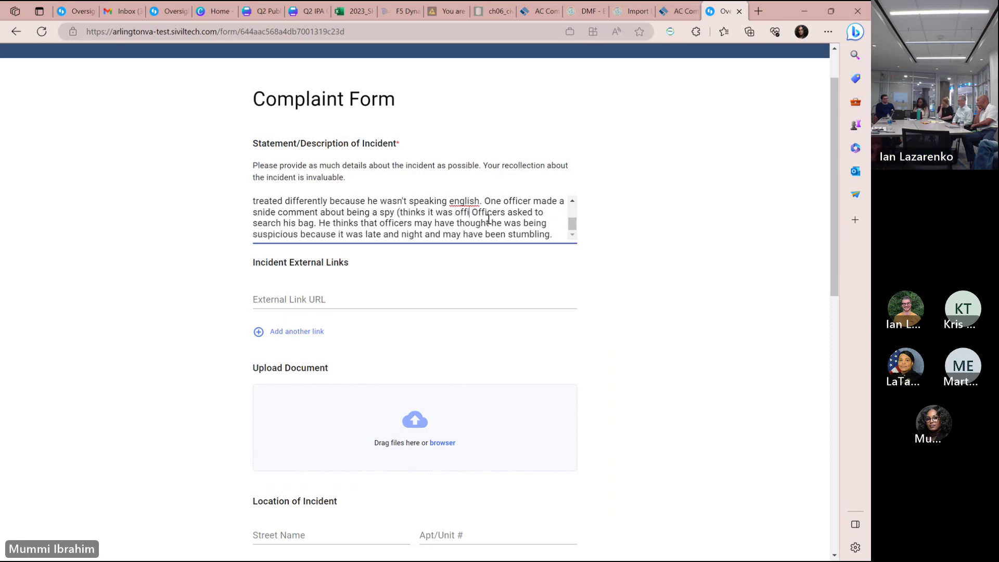
{"action": "type", "text": "fficer Smith (male"}
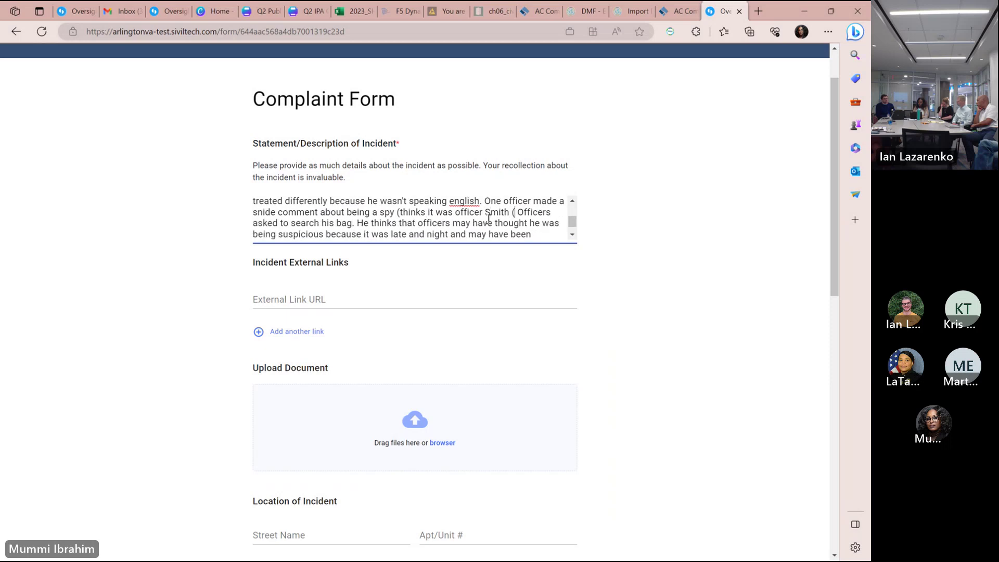
{"action": "type", "text": ")"}
{"action": "left_click", "coordinate": [461, 212]}
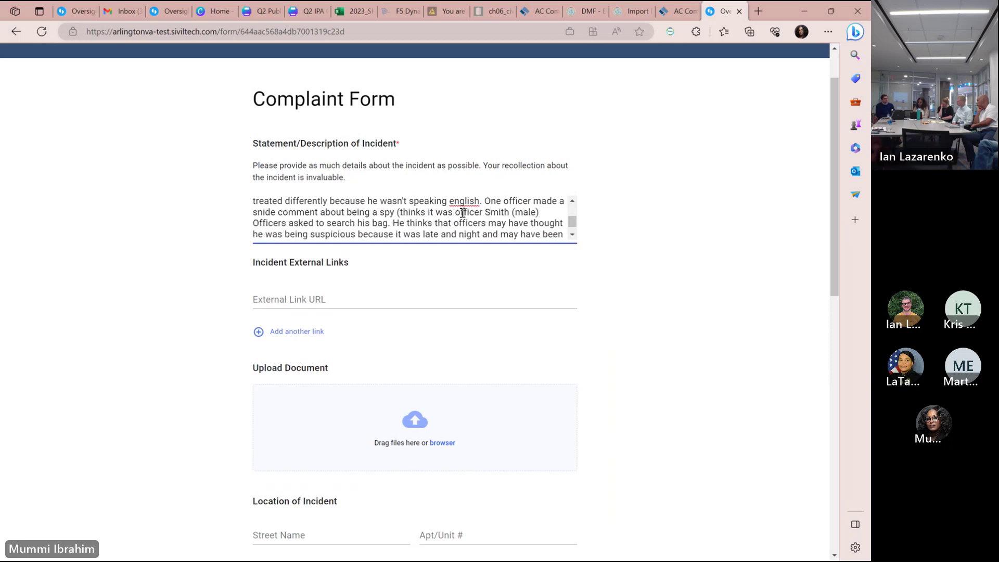
{"action": "key", "text": "BackSpace"}
{"action": "type", "text": "O"}
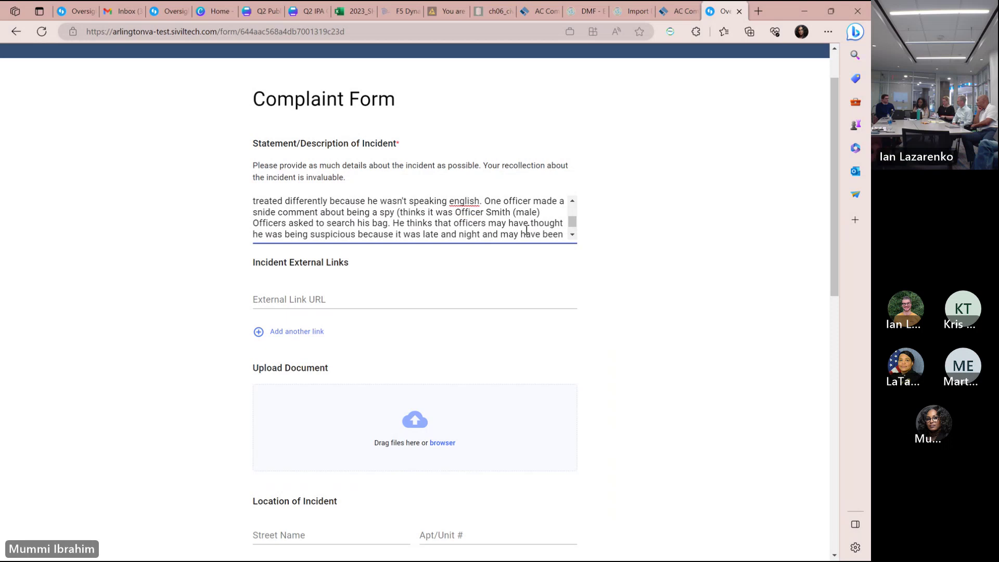
{"action": "type", "text": ")"}
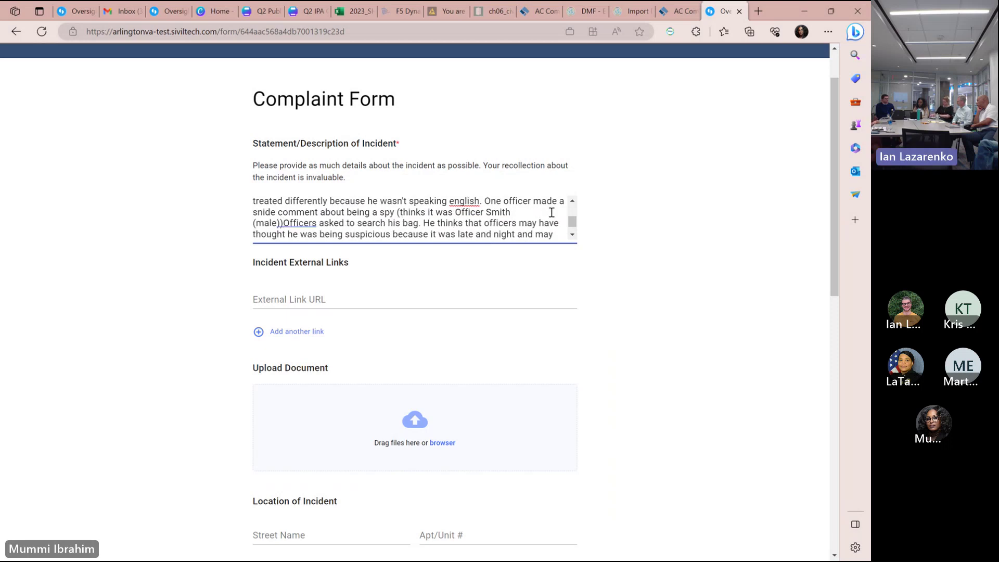
{"action": "type", "text": "."}
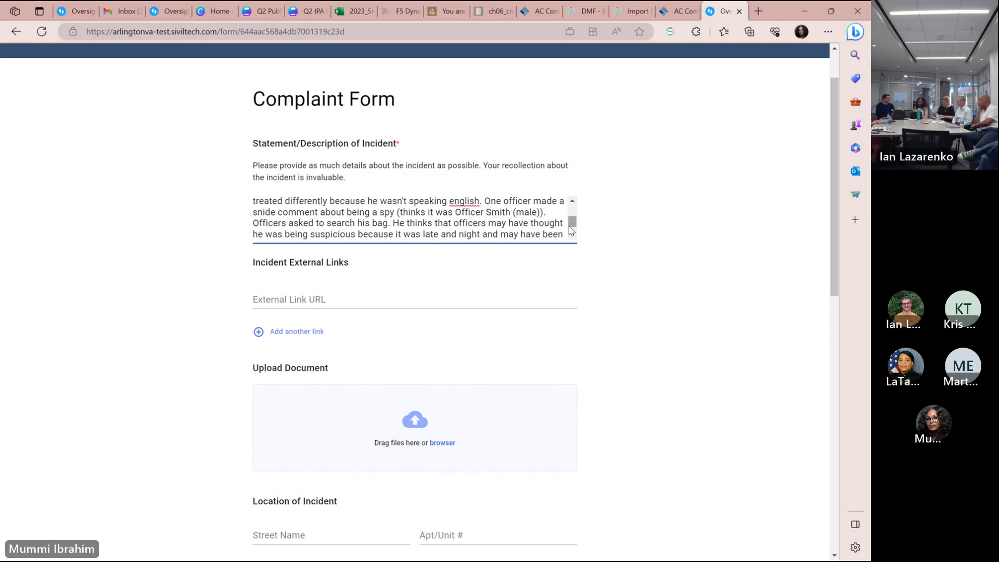
{"action": "left_click", "coordinate": [389, 224]}
{"action": "type", "text": "(doe"}
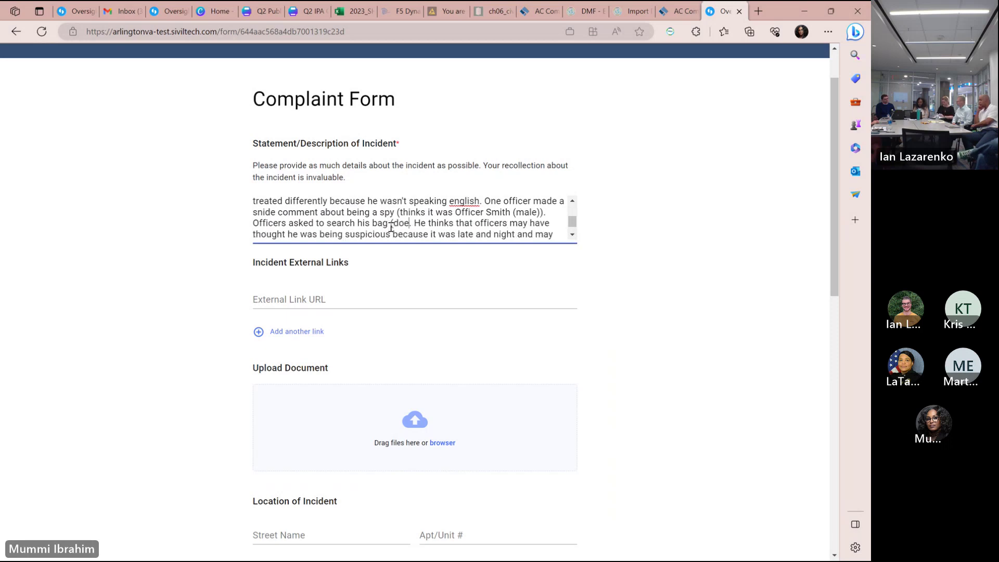
{"action": "type", "text": "sn't remember which"}
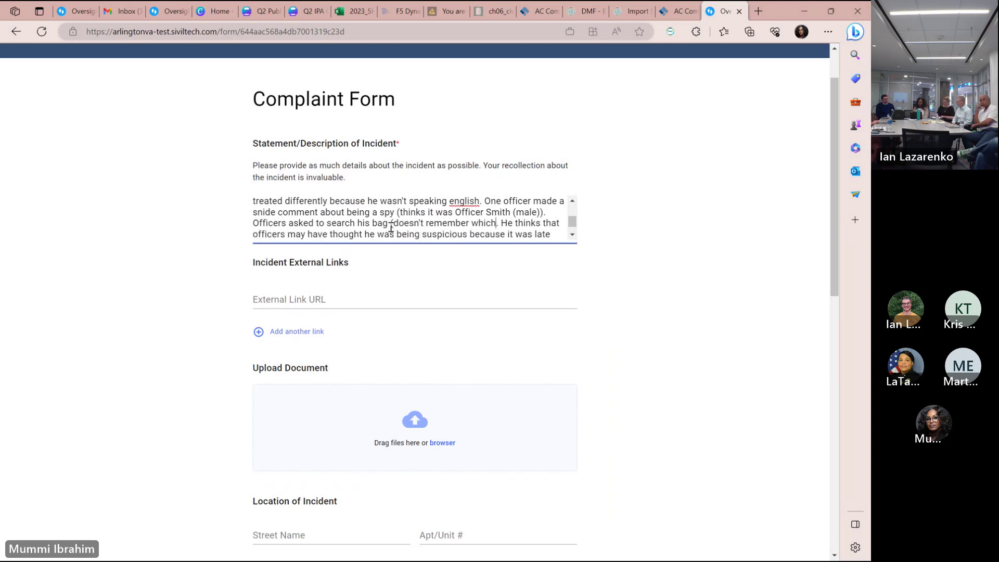
{"action": "type", "text": " officer)"}
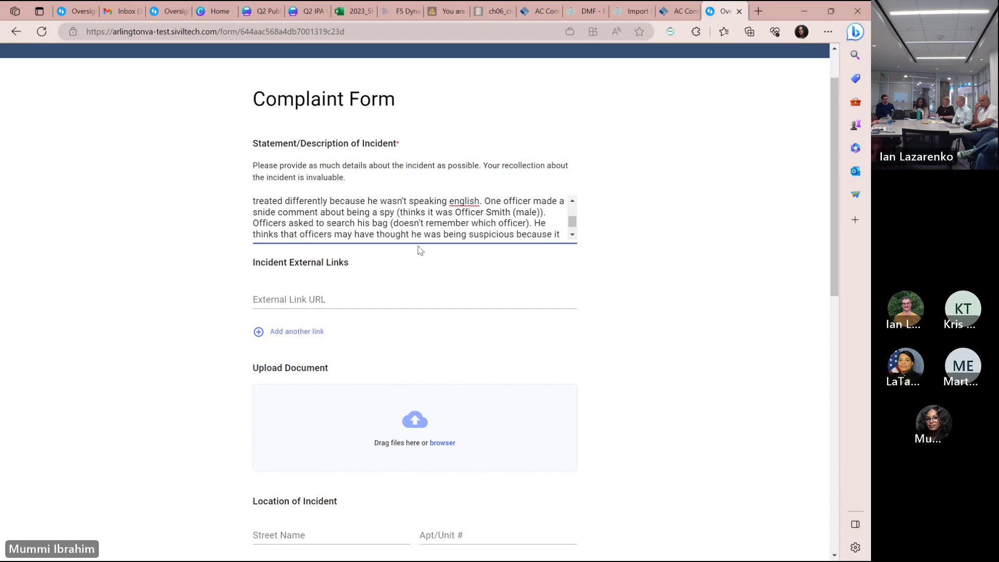
Add that he refused the bag search, officers said it wasn't needed, and he ran to catch his train.
{"action": "scroll", "coordinate": [573, 217], "scroll_direction": "down", "scroll_amount": 1}
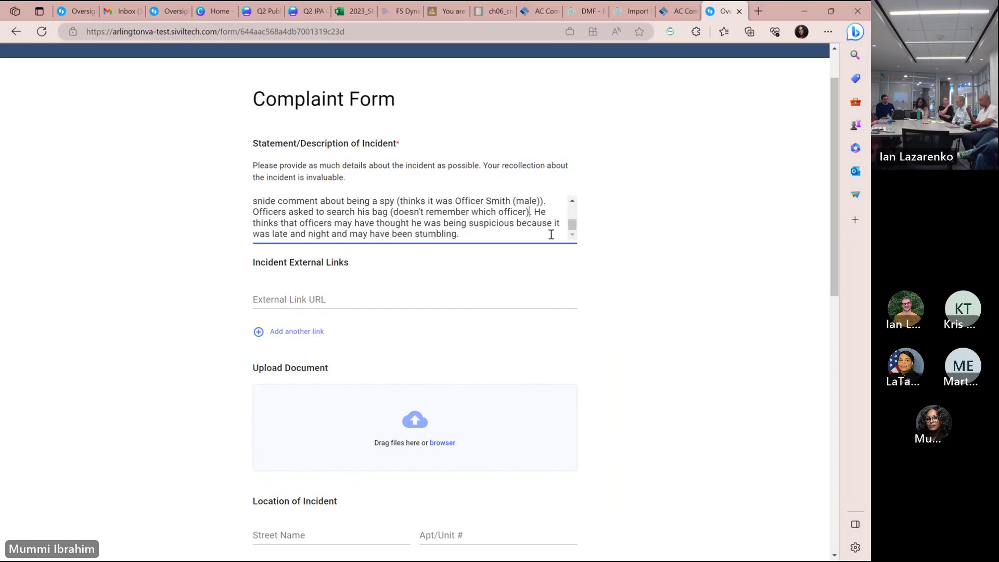
{"action": "left_click", "coordinate": [546, 236]}
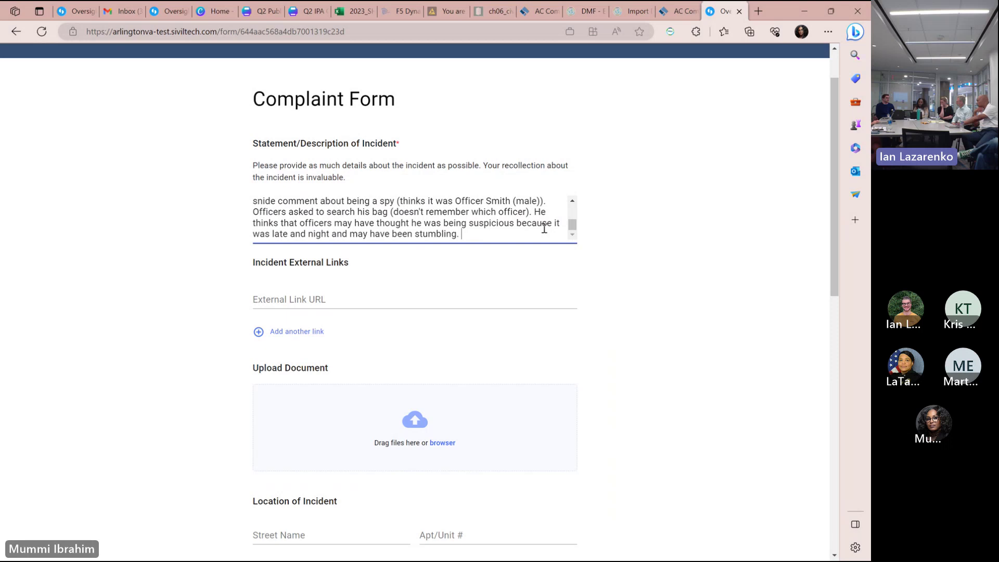
{"action": "left_click", "coordinate": [537, 214]}
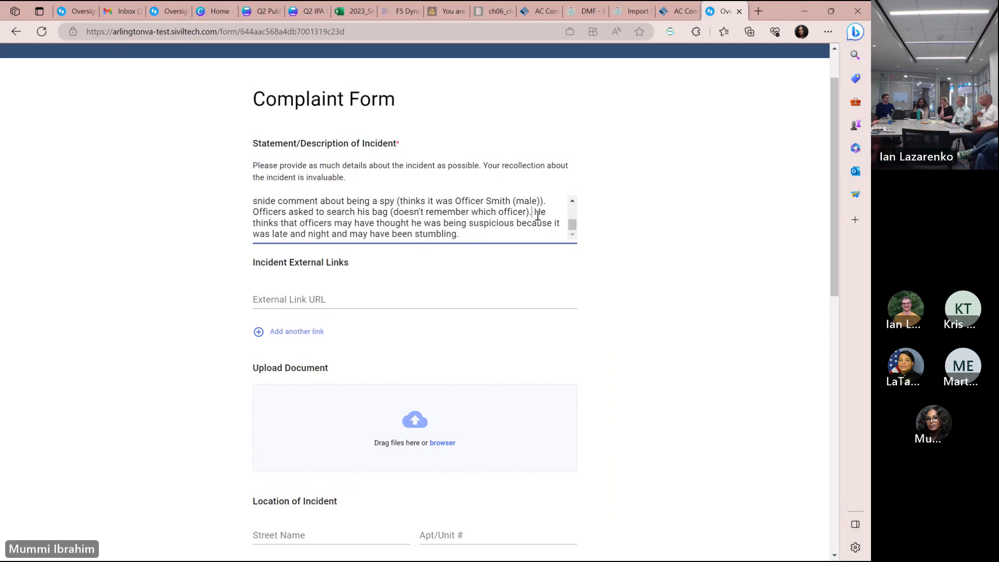
{"action": "left_click", "coordinate": [527, 231]}
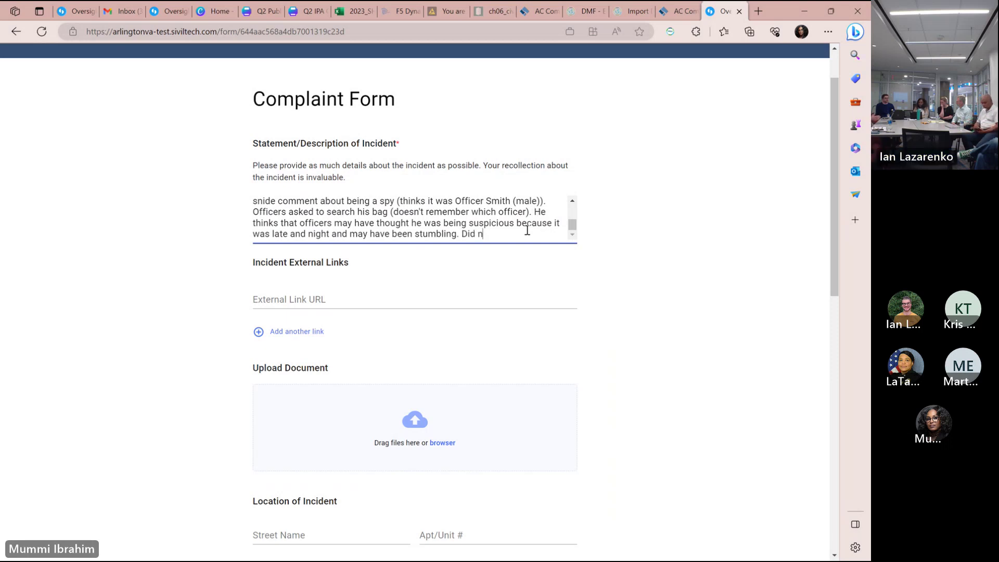
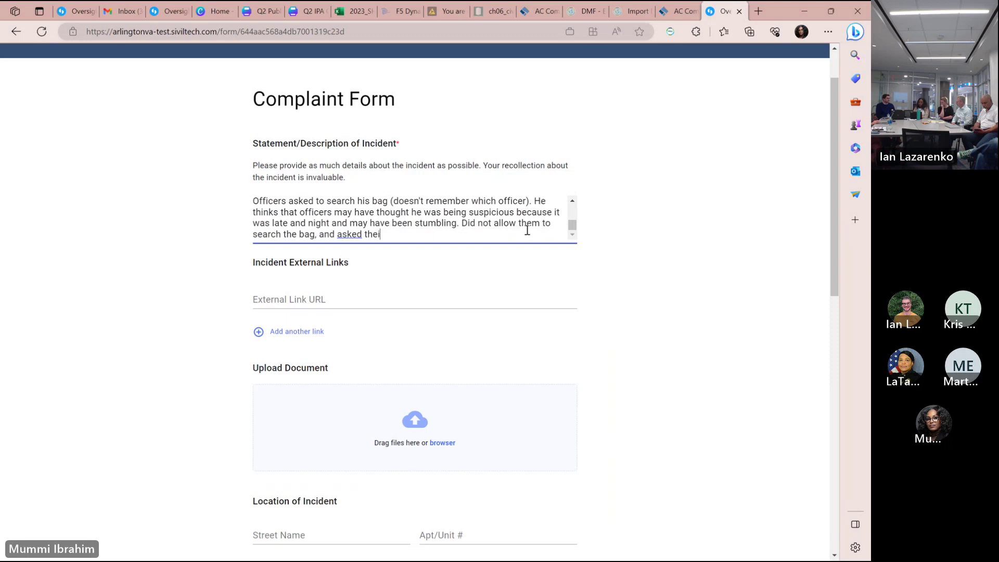
{"action": "key", "text": "BackSpace"}
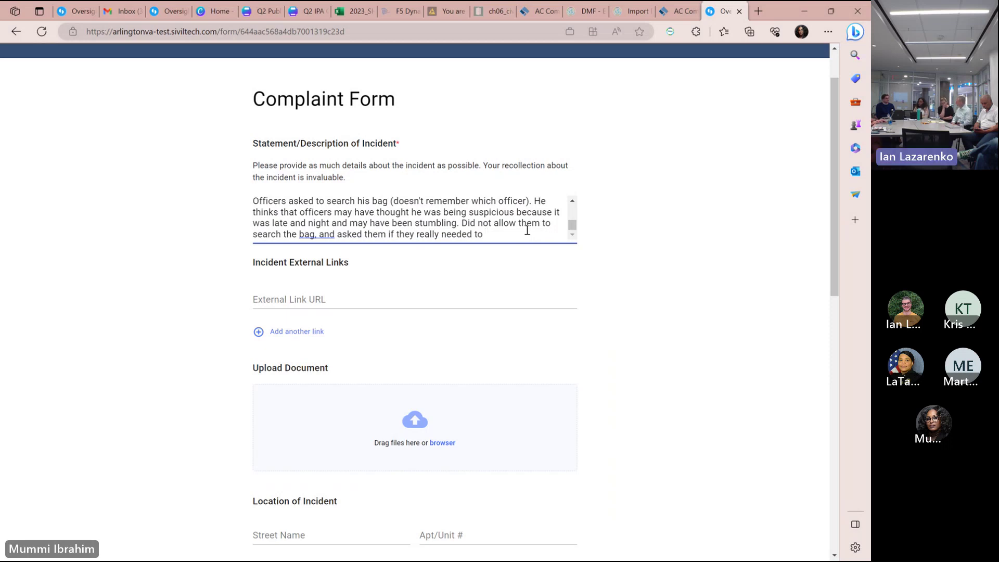
{"action": "key", "text": "BackSpace"}
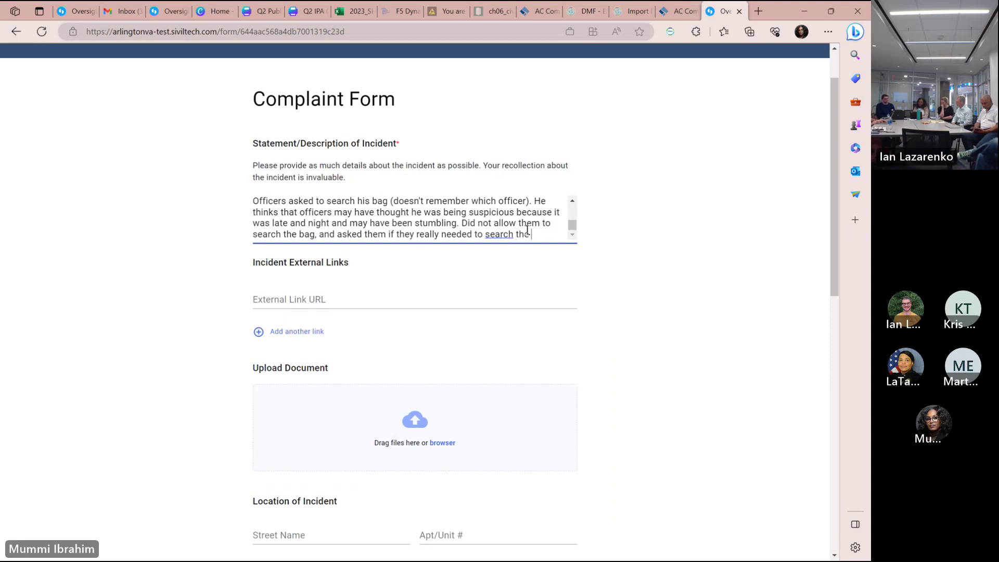
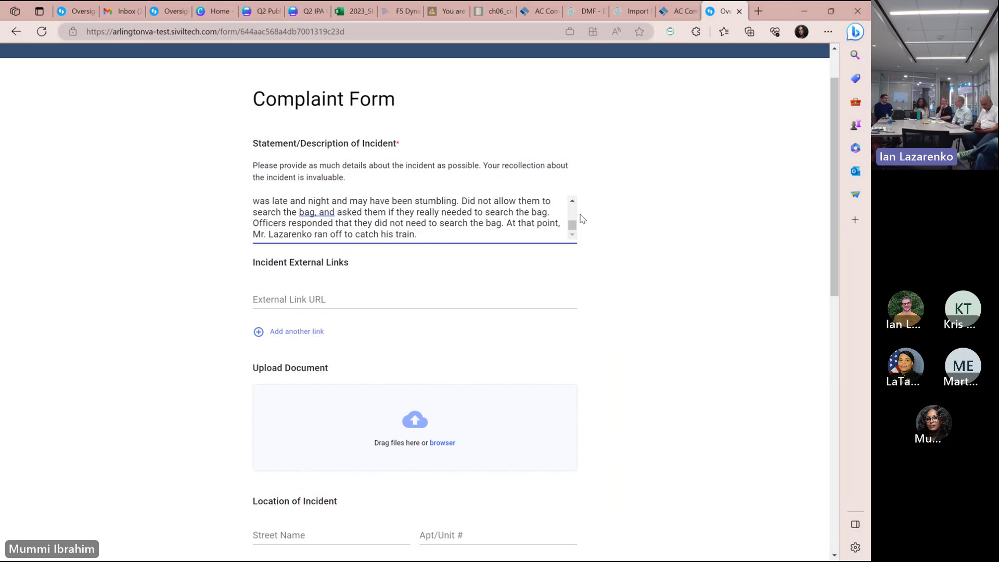
Add that the comment and bag request made him feel singled out, though others were in the park.
{"action": "type", "text": "Experience made "}
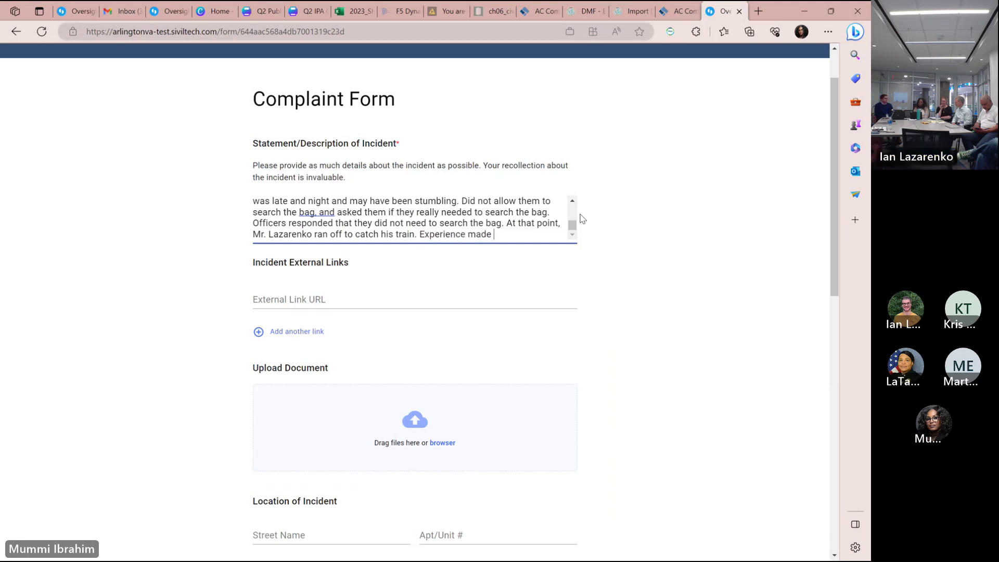
{"action": "type", "text": "him "}
{"action": "type", "text": "feel that he was being"}
{"action": "type", "text": " singled out"}
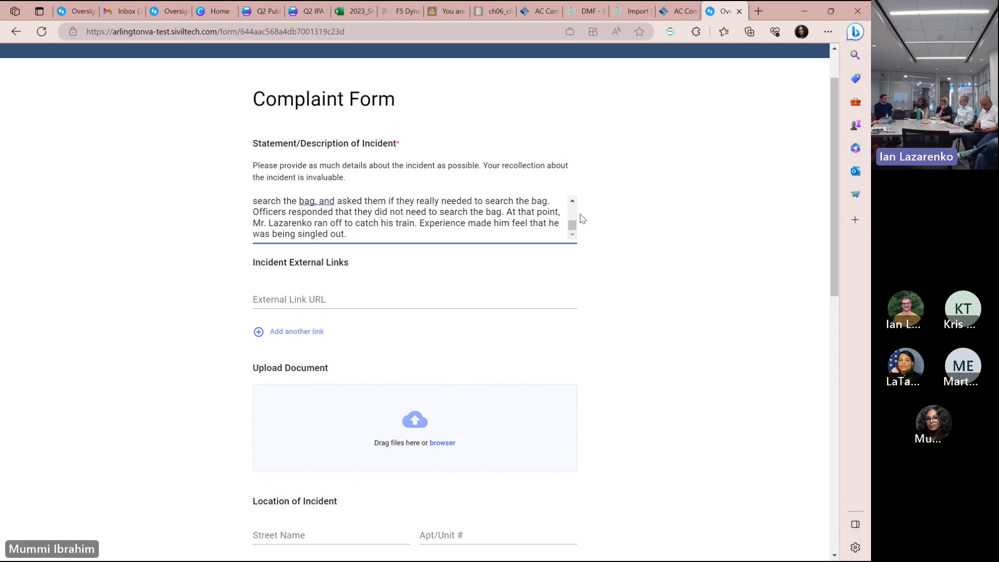
{"action": "type", "text": "due to the comment"}
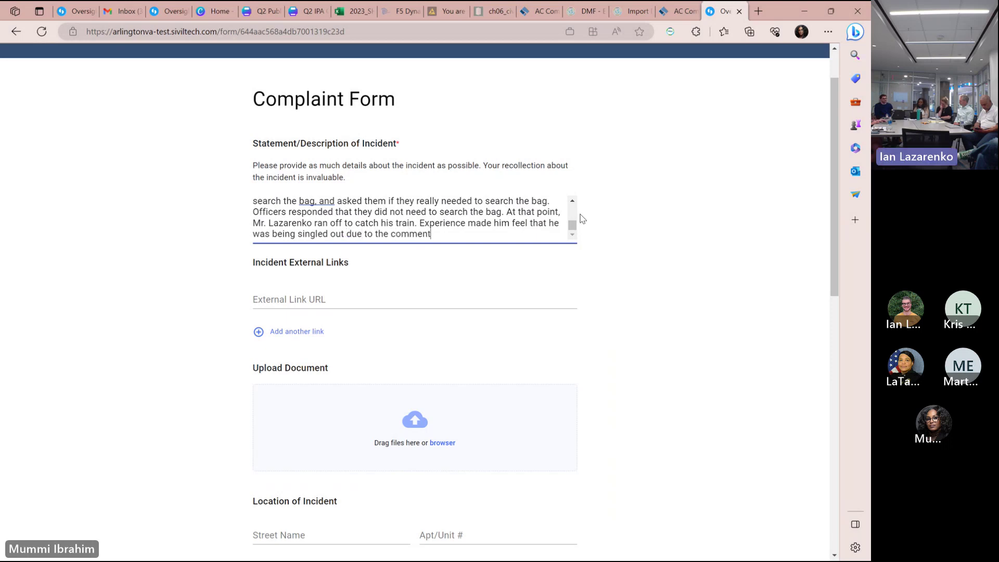
{"action": "type", "text": " and the r"}
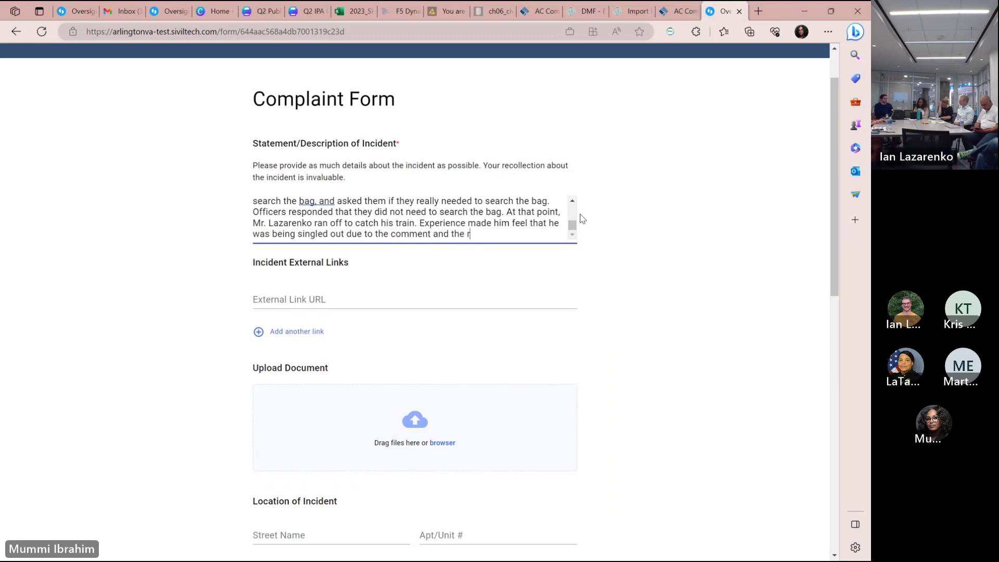
{"action": "type", "text": "equest to search "}
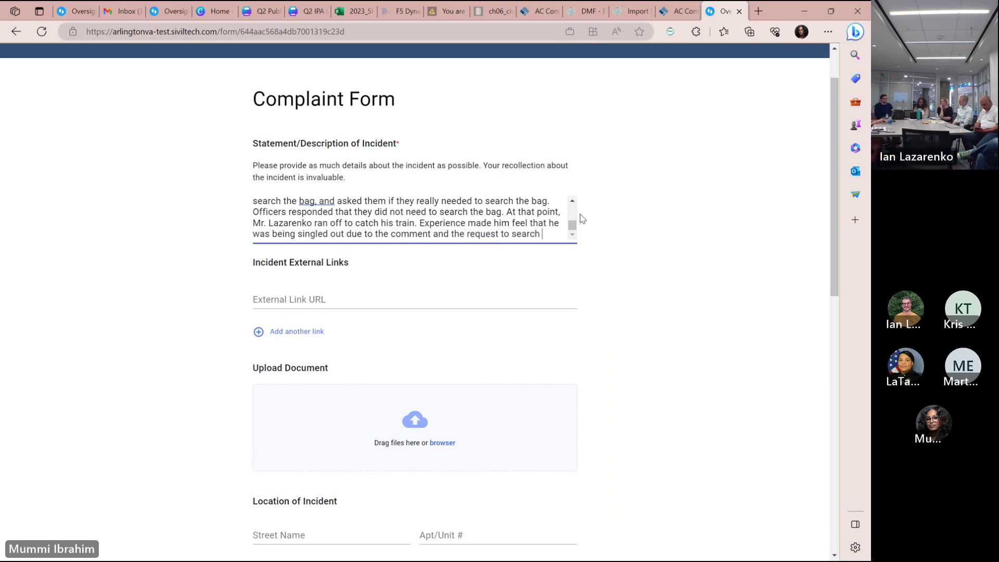
{"action": "type", "text": "his bag. He"}
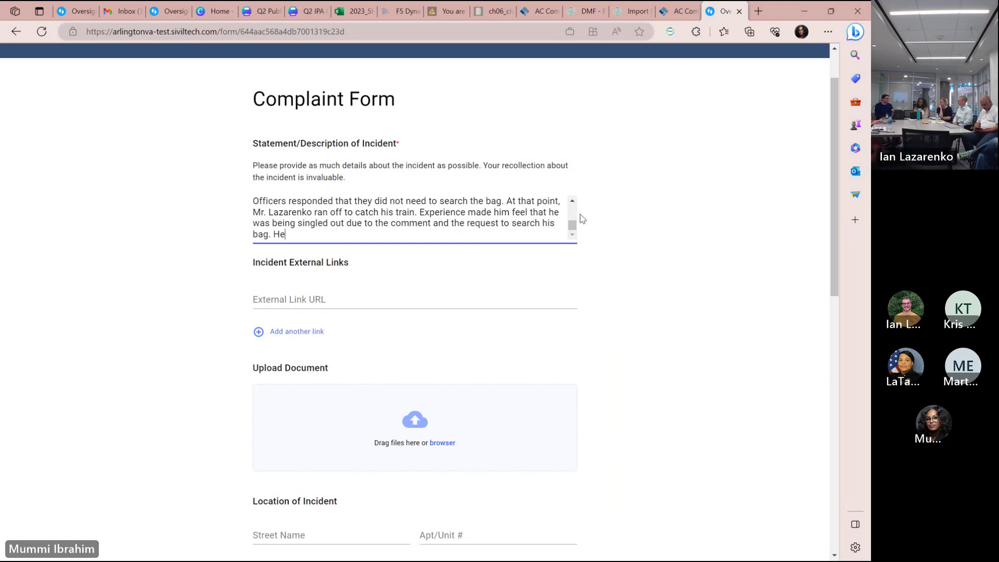
{"action": "type", "text": " was not the only perso"}
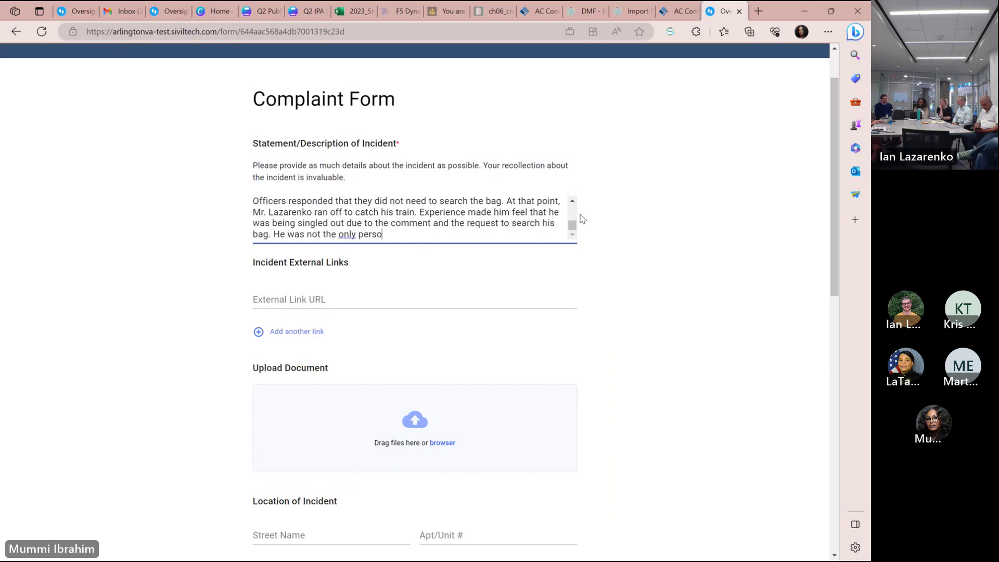
{"action": "type", "text": "n in the park that night so he is "}
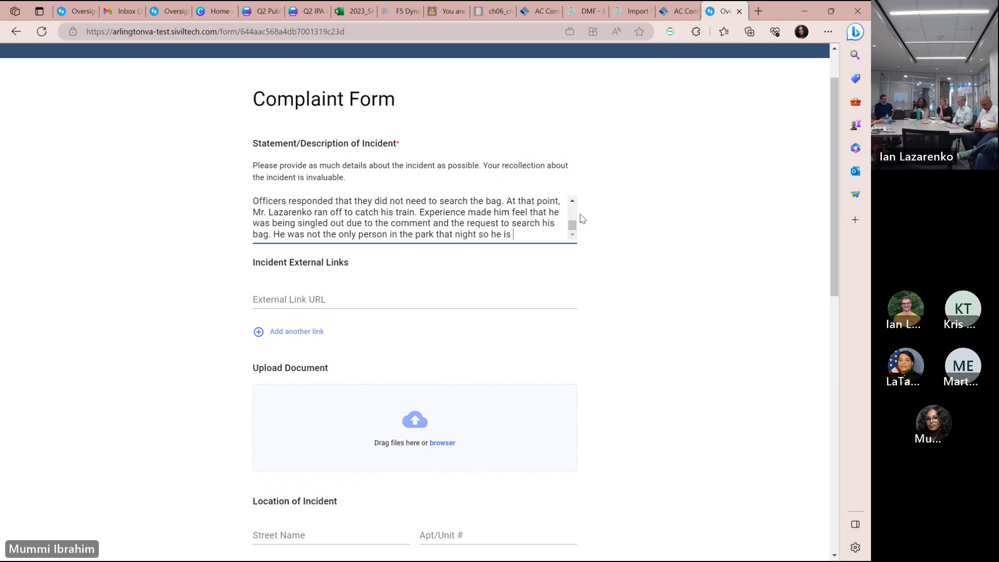
{"action": "type", "text": "unsure"}
{"action": "key", "text": "BackSpace"}
{"action": "key", "text": "BackSpace"}
{"action": "key", "text": "BackSpace"}
{"action": "key", "text": "BackSpace"}
{"action": "key", "text": "BackSpace"}
{"action": "key", "text": "BackSpace"}
{"action": "key", "text": "BackSpace"}
{"action": "key", "text": "BackSpace"}
{"action": "key", "text": "BackSpace"}
{"action": "key", "text": "BackSpace"}
{"action": "key", "text": "BackSpace"}
{"action": "key", "text": "BackSpace"}
{"action": "key", "text": "BackSpace"}
{"action": "key", "text": "BackSpace"}
{"action": "key", "text": "BackSpace"}
{"action": "key", "text": "BackSpace"}
{"action": "left_click_drag", "start_coordinate": [572, 225], "coordinate": [572, 229]}
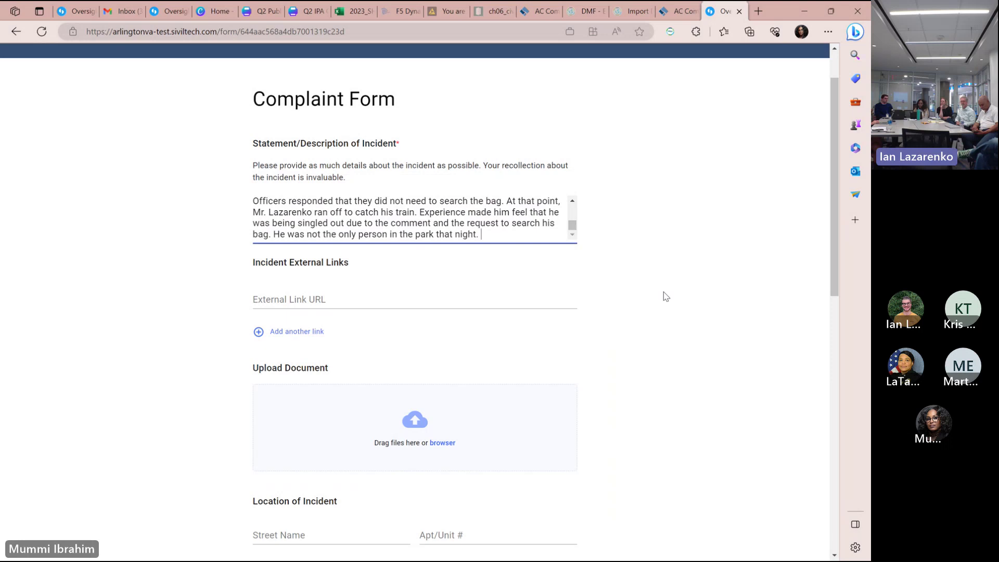
{"action": "left_click_drag", "start_coordinate": [827, 232], "coordinate": [832, 244]}
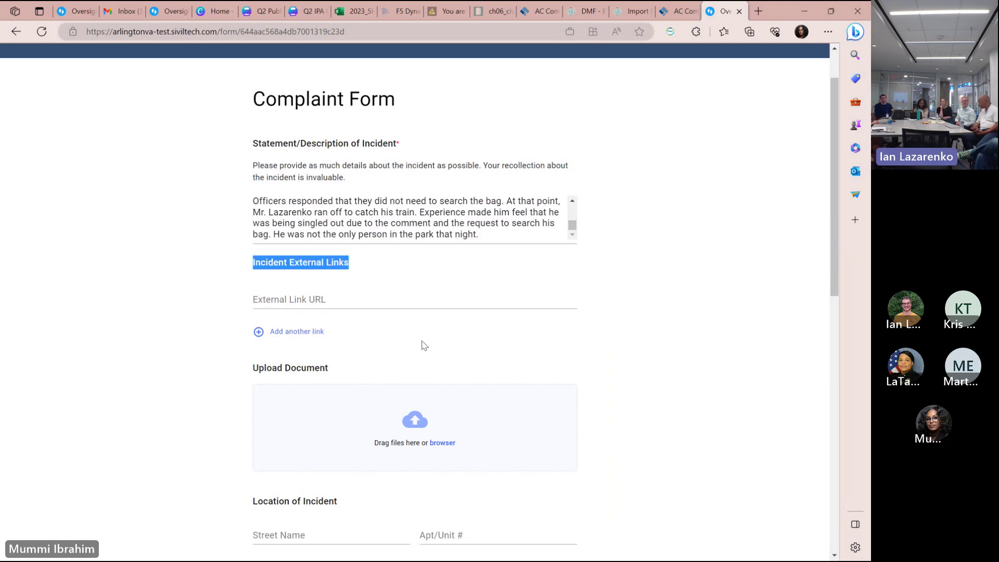
{"action": "scroll", "coordinate": [832, 250], "scroll_direction": "down", "scroll_amount": 1}
{"action": "scroll", "coordinate": [830, 278], "scroll_direction": "down", "scroll_amount": 3}
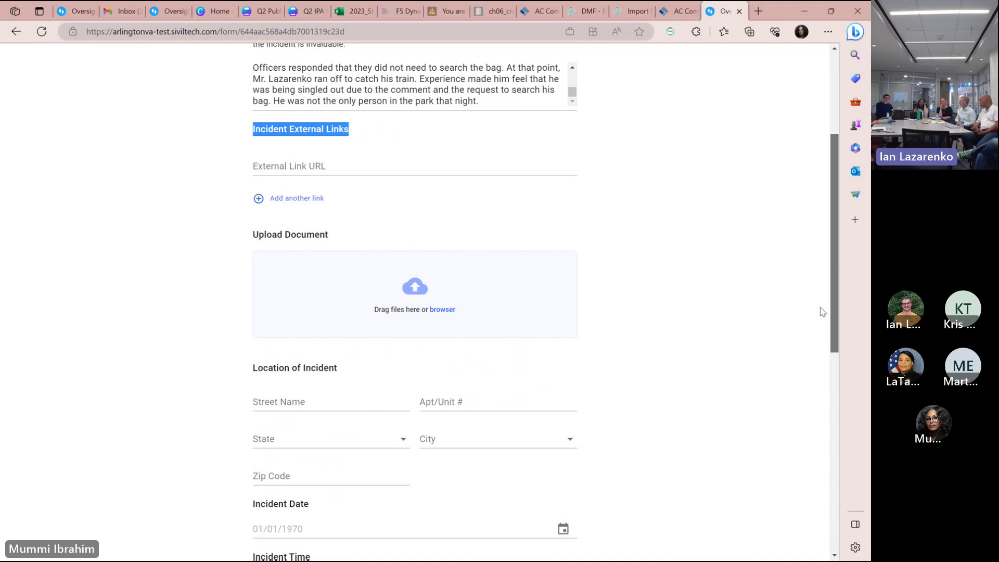
{"action": "scroll", "coordinate": [822, 311], "scroll_direction": "up", "scroll_amount": 1}
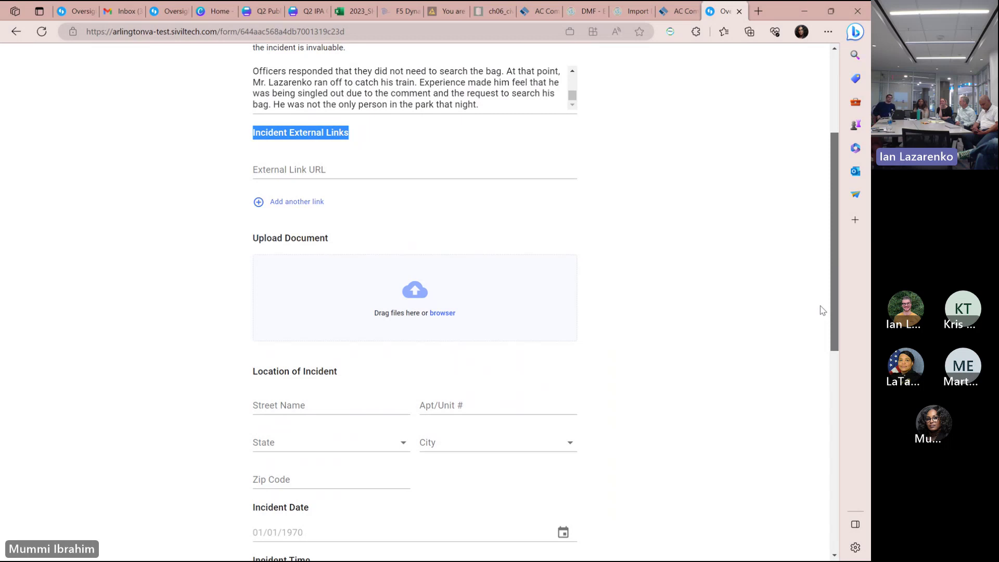
{"action": "scroll", "coordinate": [818, 317], "scroll_direction": "down", "scroll_amount": 1}
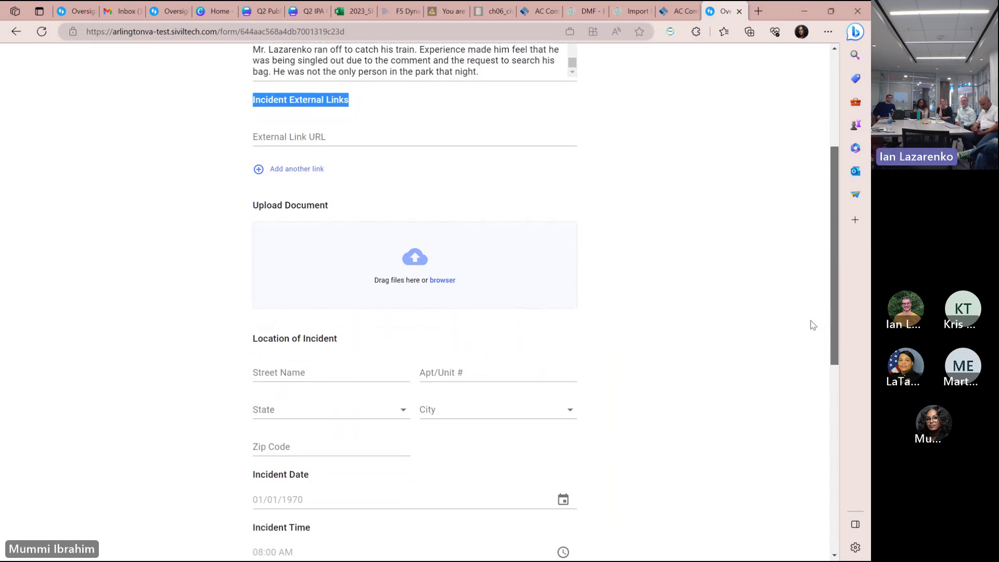
{"action": "scroll", "coordinate": [806, 327], "scroll_direction": "down", "scroll_amount": 2}
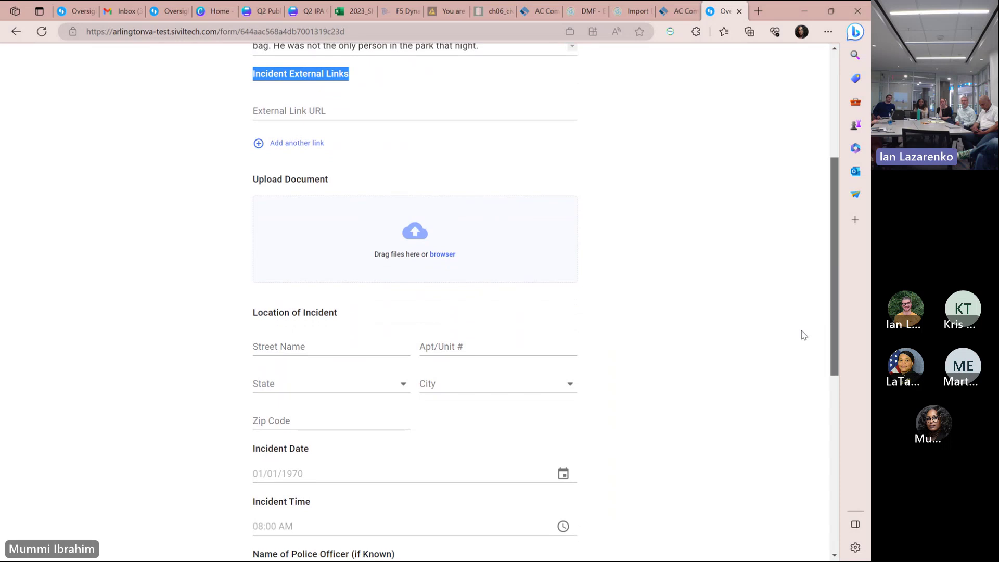
{"action": "scroll", "coordinate": [804, 336], "scroll_direction": "down", "scroll_amount": 1}
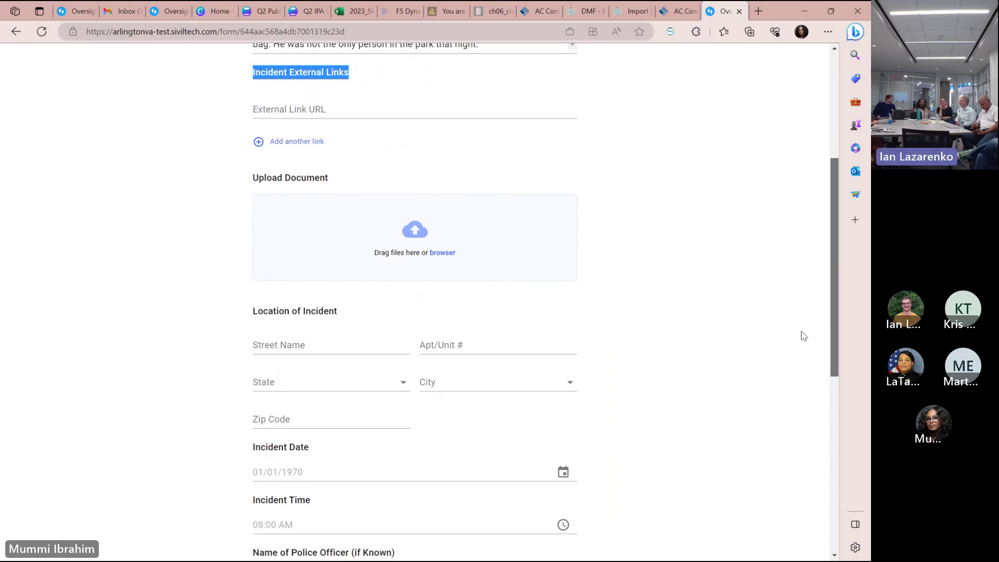
{"action": "scroll", "coordinate": [799, 339], "scroll_direction": "down", "scroll_amount": 1}
{"action": "scroll", "coordinate": [789, 349], "scroll_direction": "down", "scroll_amount": 2}
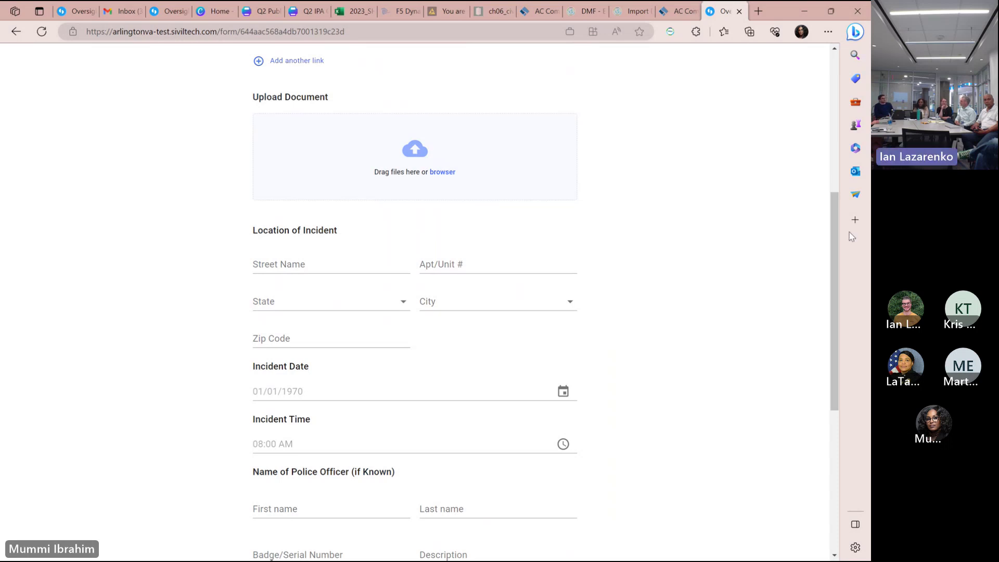
{"action": "triple_click", "coordinate": [828, 237]}
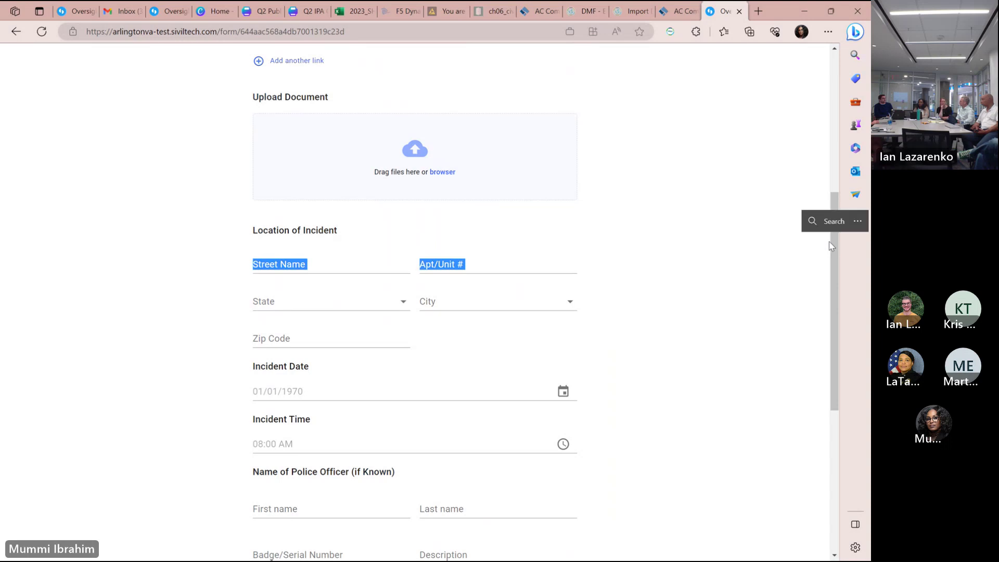
{"action": "left_click", "coordinate": [832, 255]}
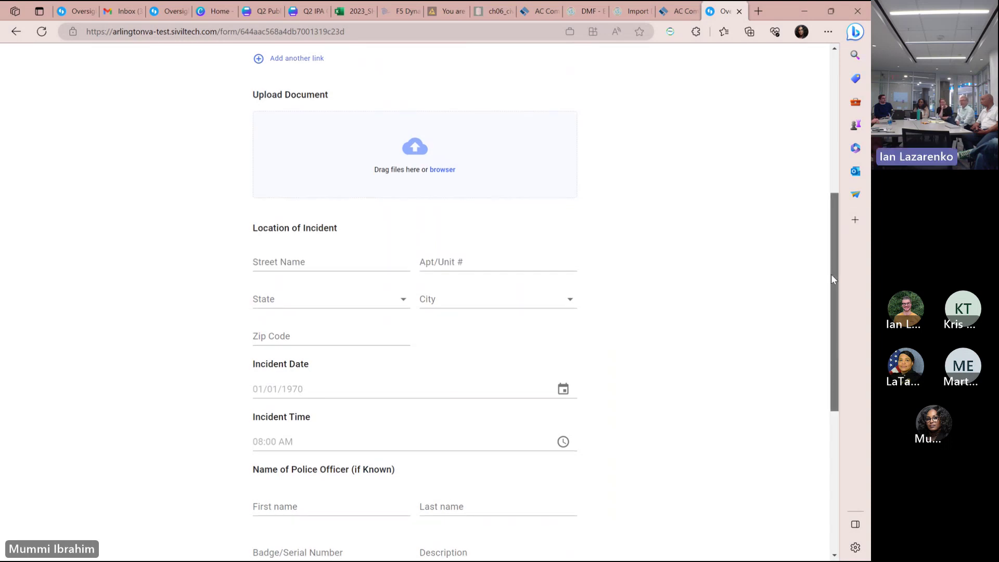
{"action": "left_click_drag", "start_coordinate": [832, 274], "coordinate": [831, 280]}
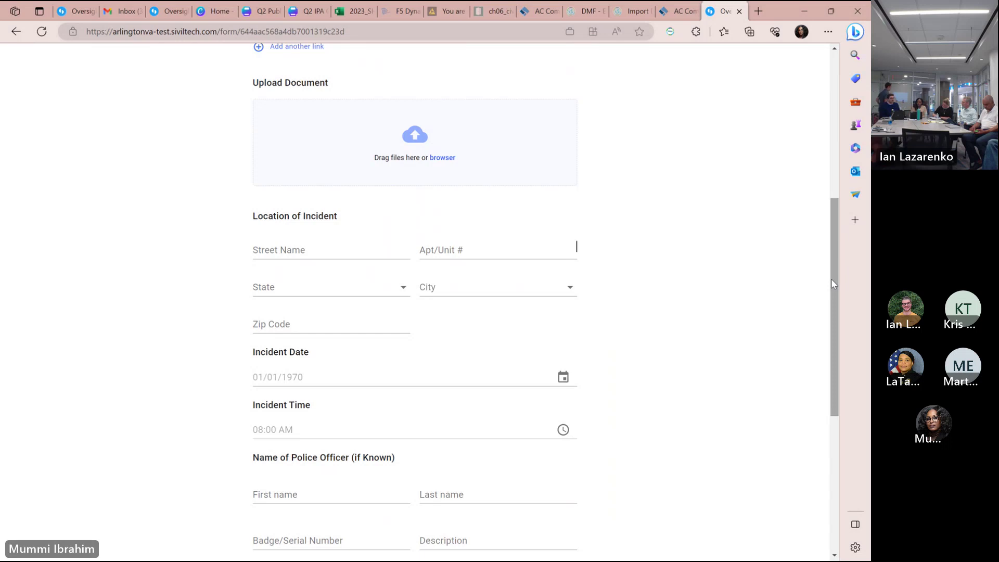
Enter 'Near east falls church metro station' as the incident location's Street Name.
{"action": "scroll", "coordinate": [832, 280], "scroll_direction": "up", "scroll_amount": 4}
{"action": "scroll", "coordinate": [831, 285], "scroll_direction": "down", "scroll_amount": 4}
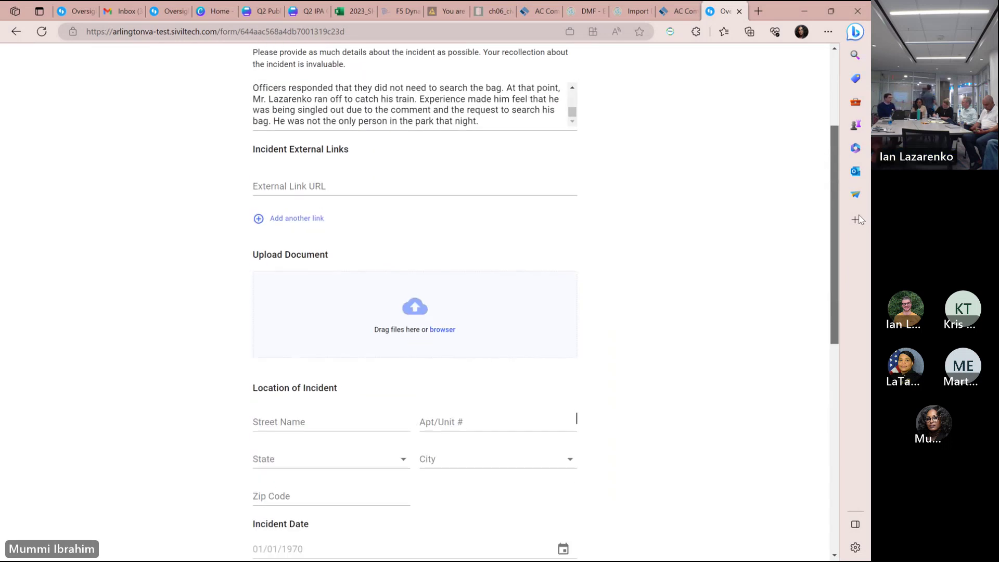
{"action": "scroll", "coordinate": [827, 288], "scroll_direction": "down", "scroll_amount": 1}
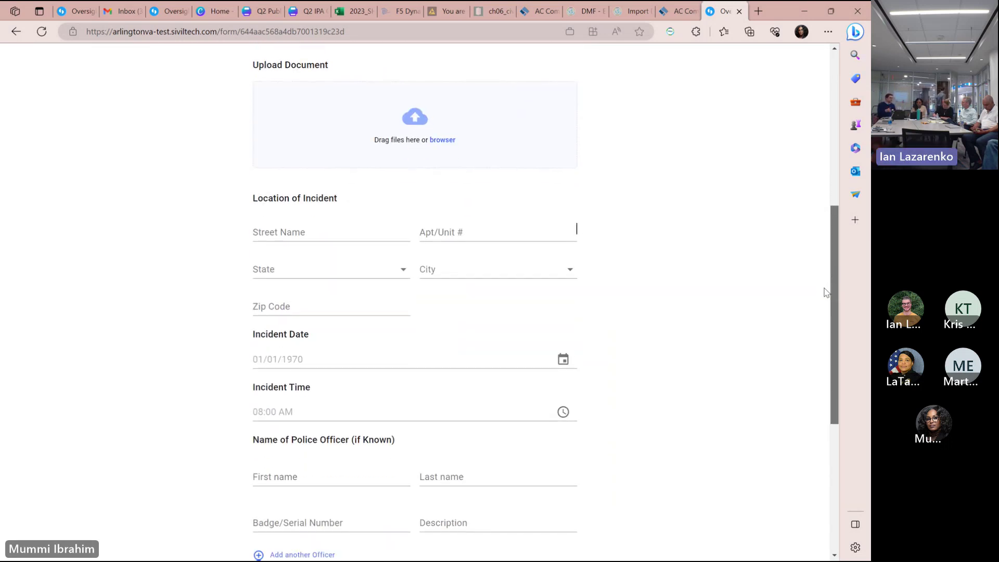
{"action": "scroll", "coordinate": [822, 299], "scroll_direction": "down", "scroll_amount": 1}
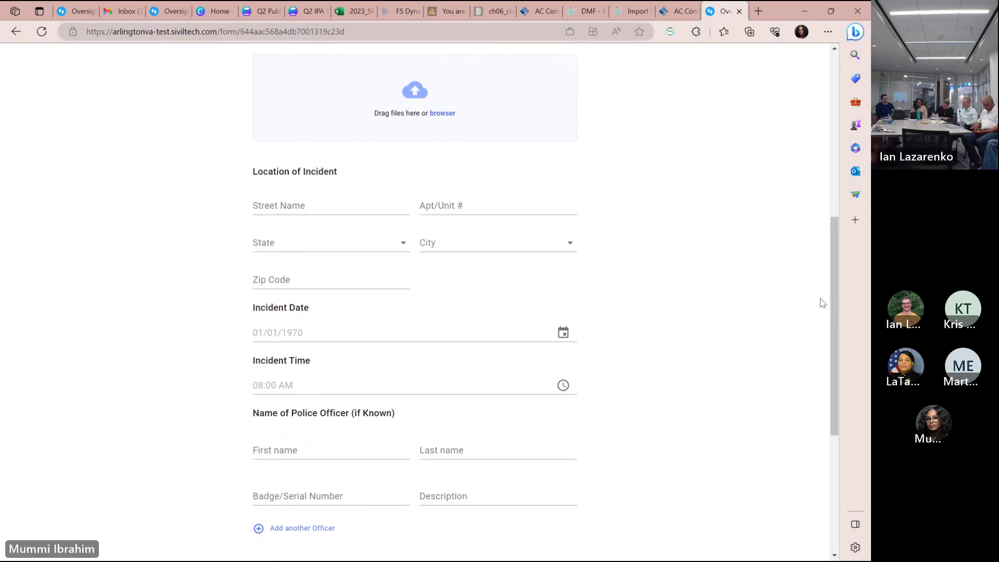
{"action": "left_click", "coordinate": [284, 206]}
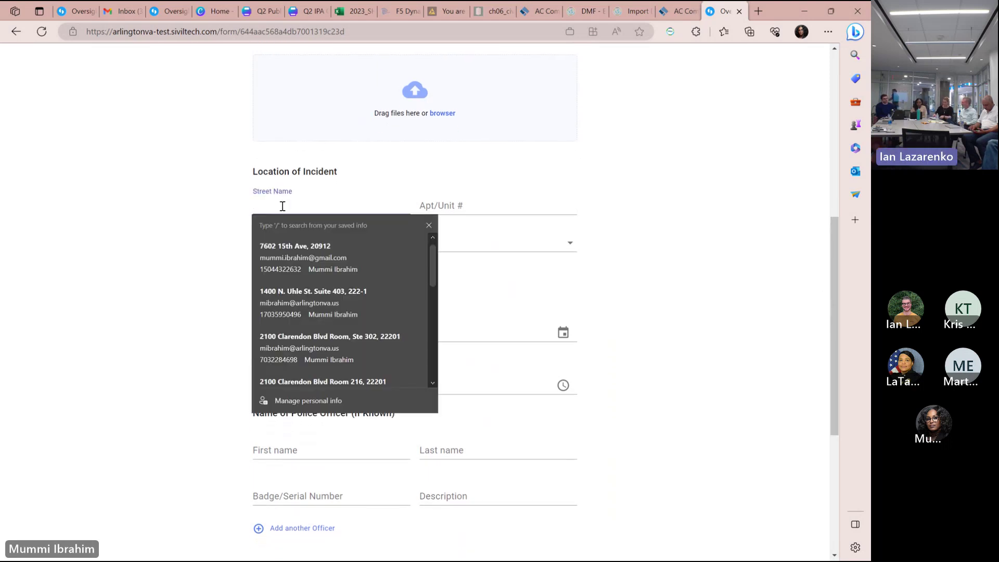
{"action": "left_click", "coordinate": [214, 208]}
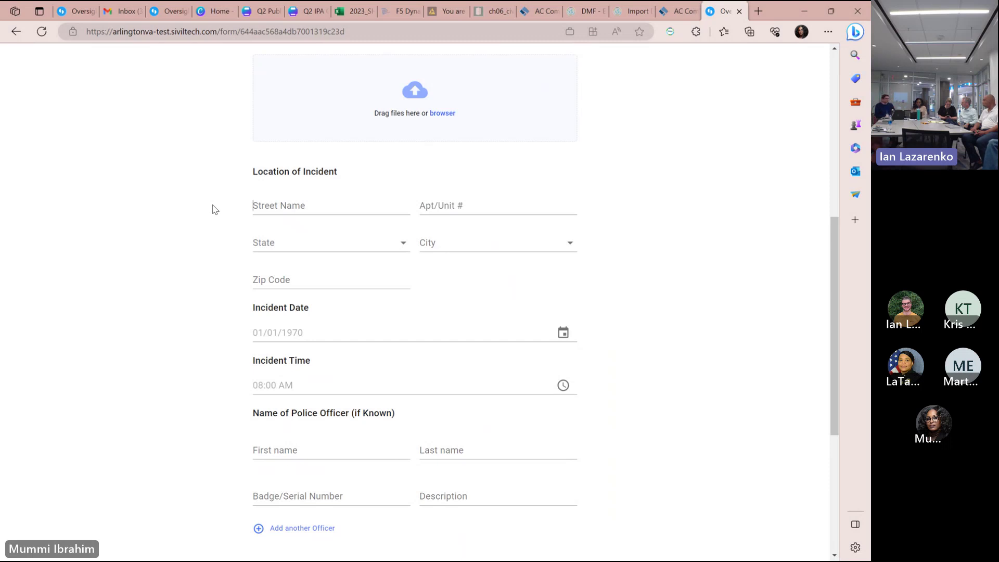
{"action": "left_click", "coordinate": [275, 208]}
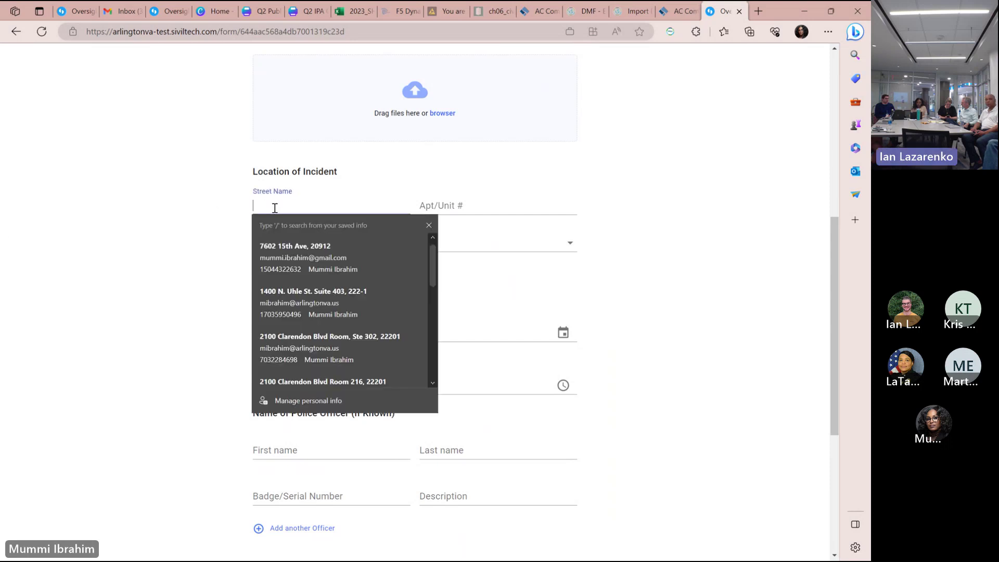
{"action": "type", "text": "Near east f"}
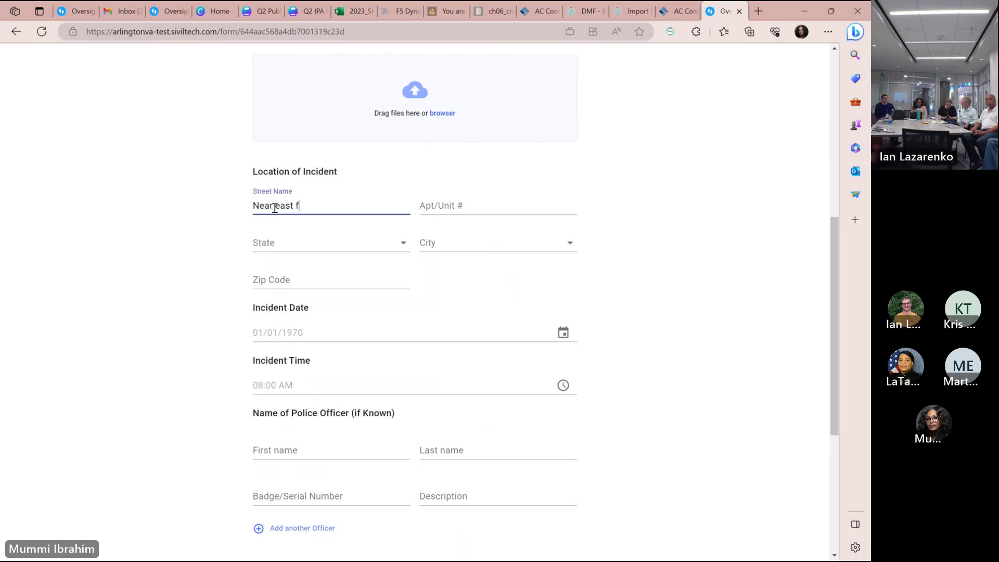
{"action": "type", "text": "alls church metro station"}
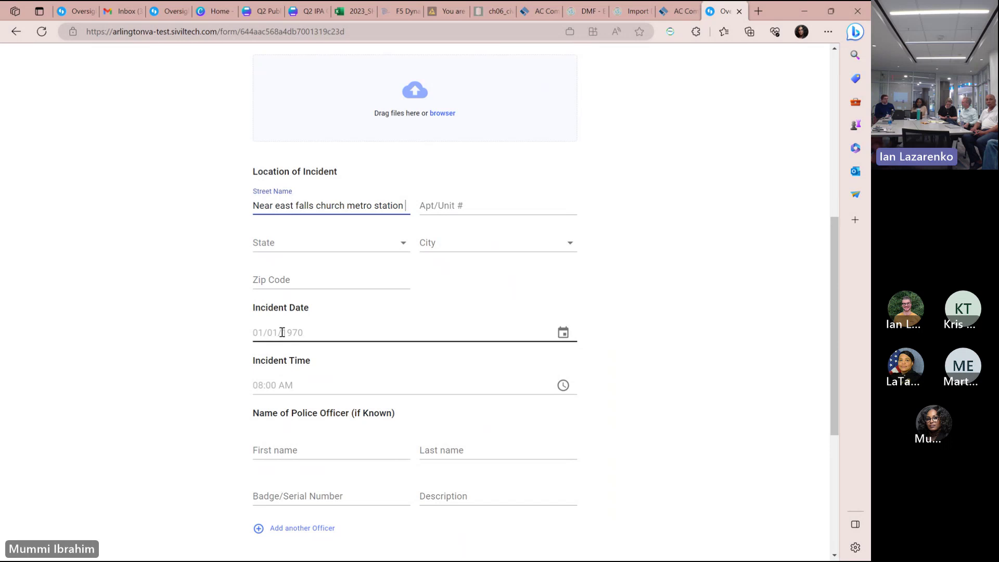
Set the incident time to 12:30 AM and pick June 16, 2023 as the incident date.
{"action": "left_click", "coordinate": [258, 385]}
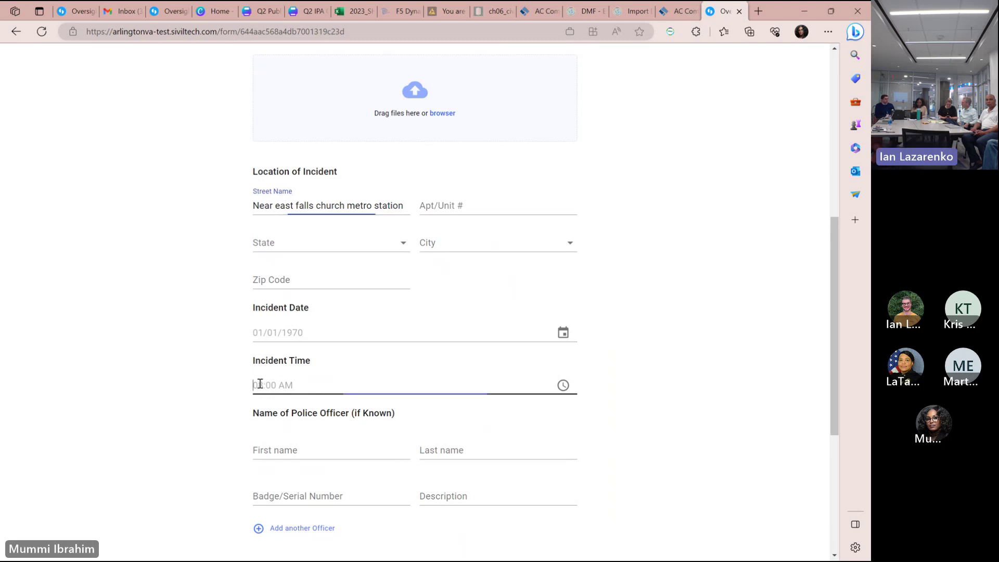
{"action": "type", "text": "1230"}
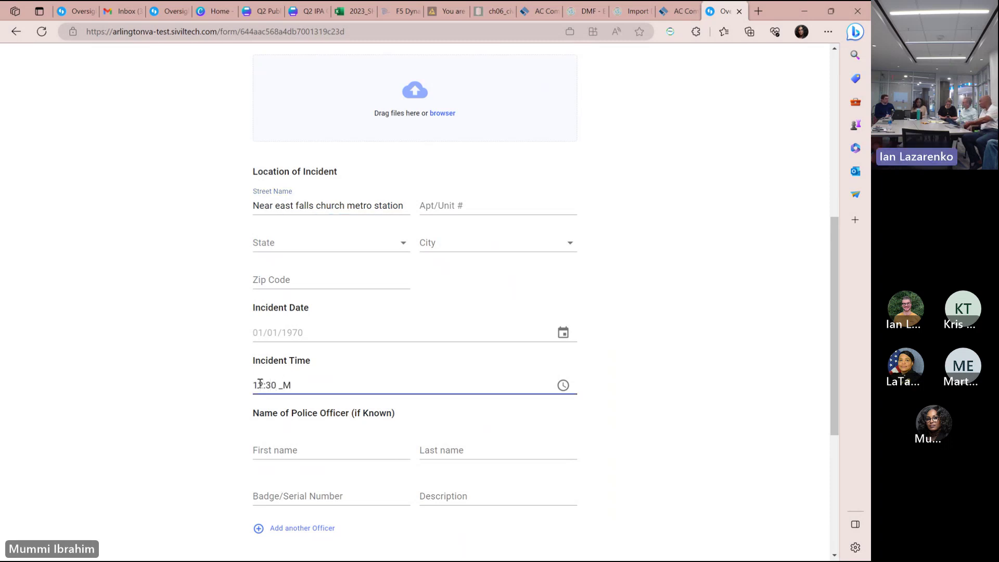
{"action": "type", "text": "a"}
{"action": "left_click", "coordinate": [298, 325]}
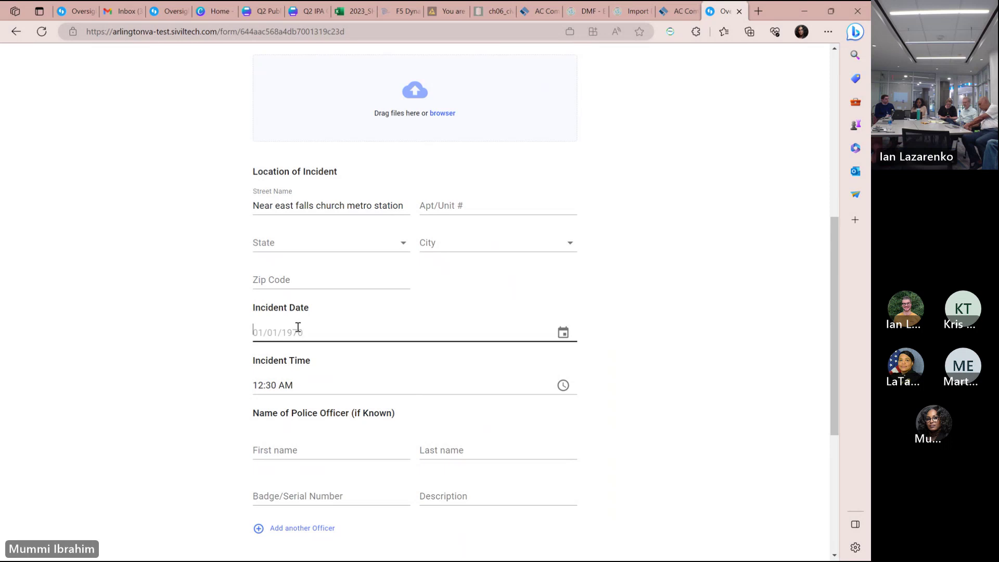
{"action": "left_click", "coordinate": [562, 332]}
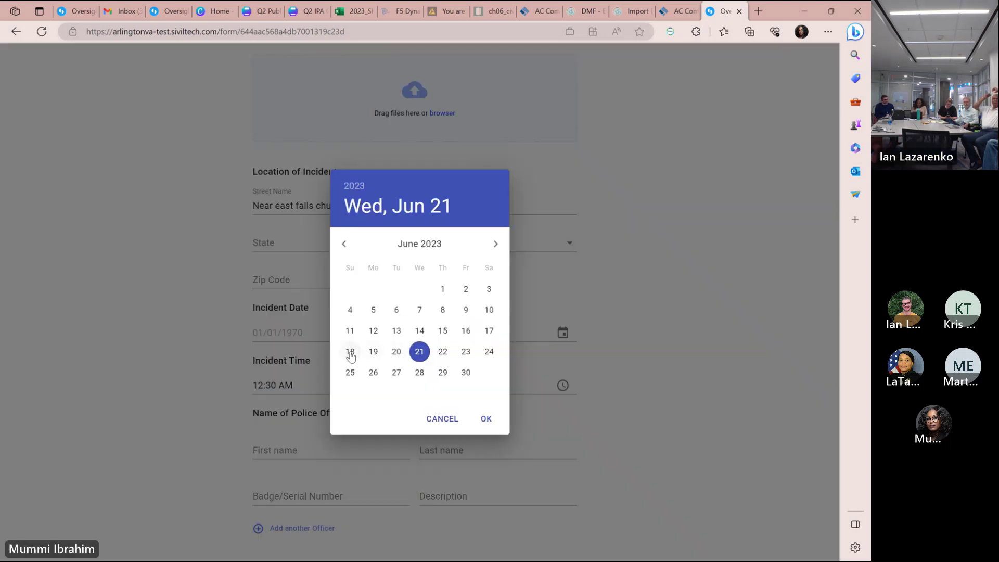
{"action": "left_click", "coordinate": [350, 351]}
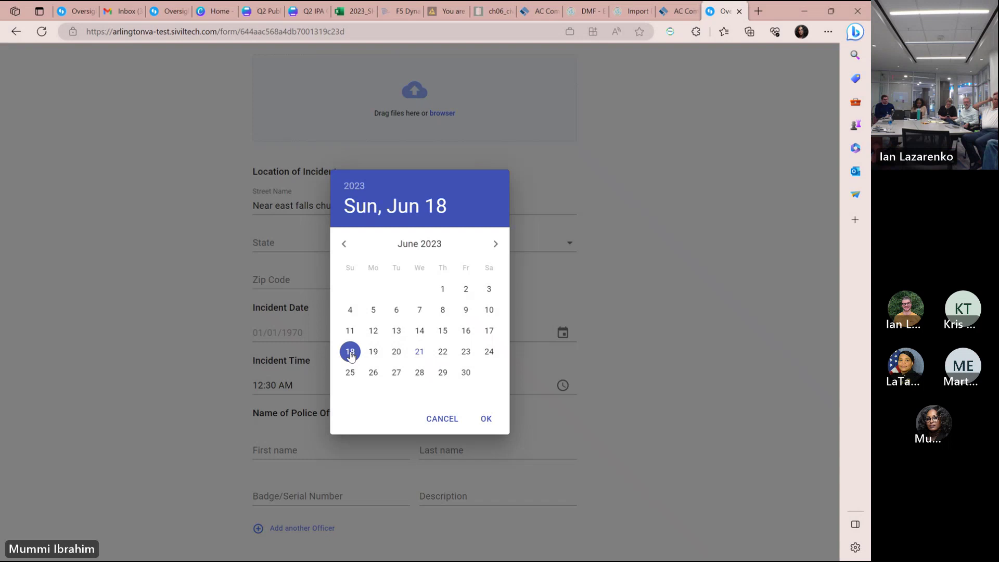
{"action": "left_click", "coordinate": [486, 418]}
{"action": "left_click", "coordinate": [466, 330]}
{"action": "left_click", "coordinate": [486, 418]}
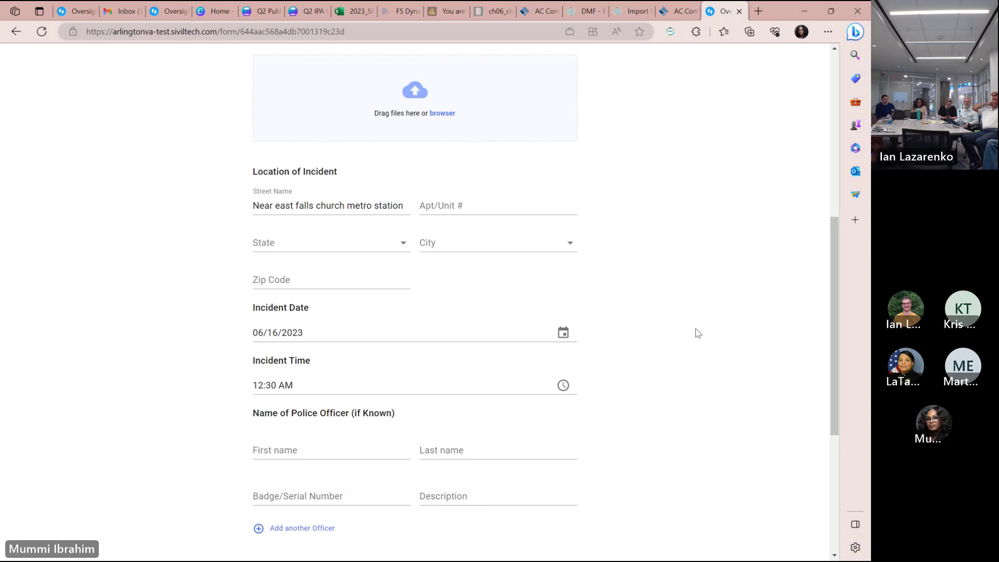
Enter the first officer's last name and add a second officer with first name Unknown.
{"action": "left_click_drag", "start_coordinate": [832, 310], "coordinate": [832, 360]}
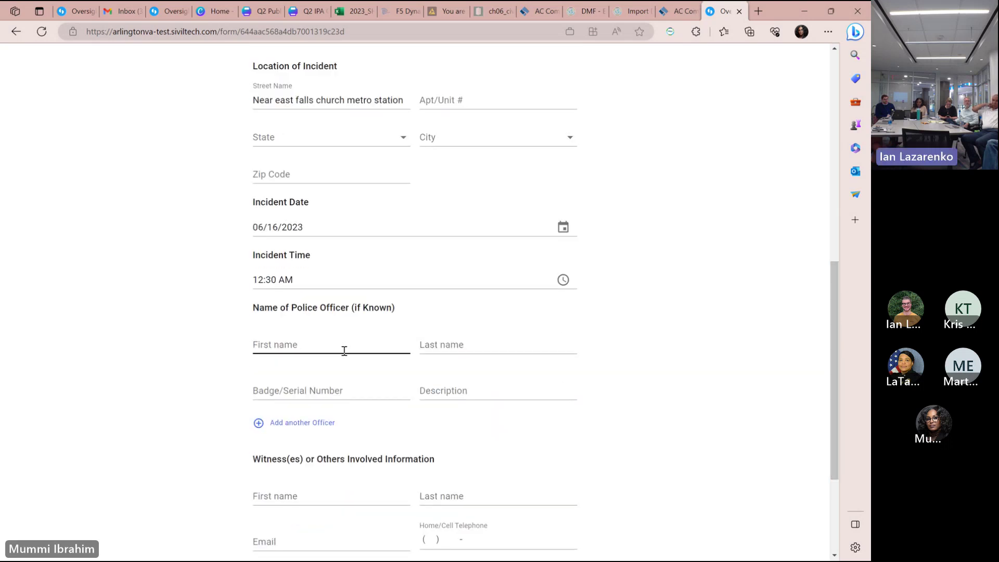
{"action": "left_click", "coordinate": [458, 342]}
{"action": "type", "text": "Smith"}
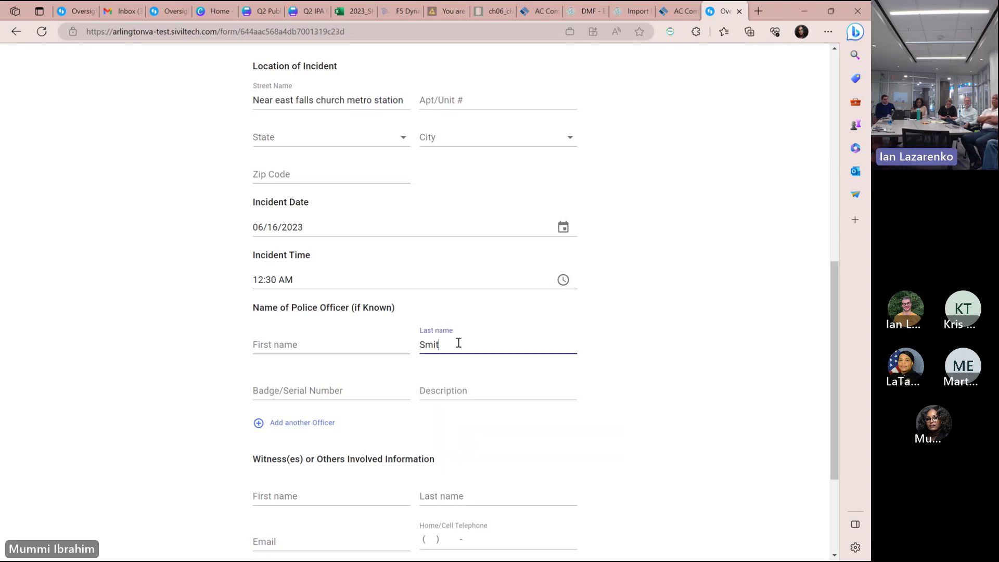
{"action": "left_click", "coordinate": [277, 424]}
{"action": "left_click", "coordinate": [285, 436]}
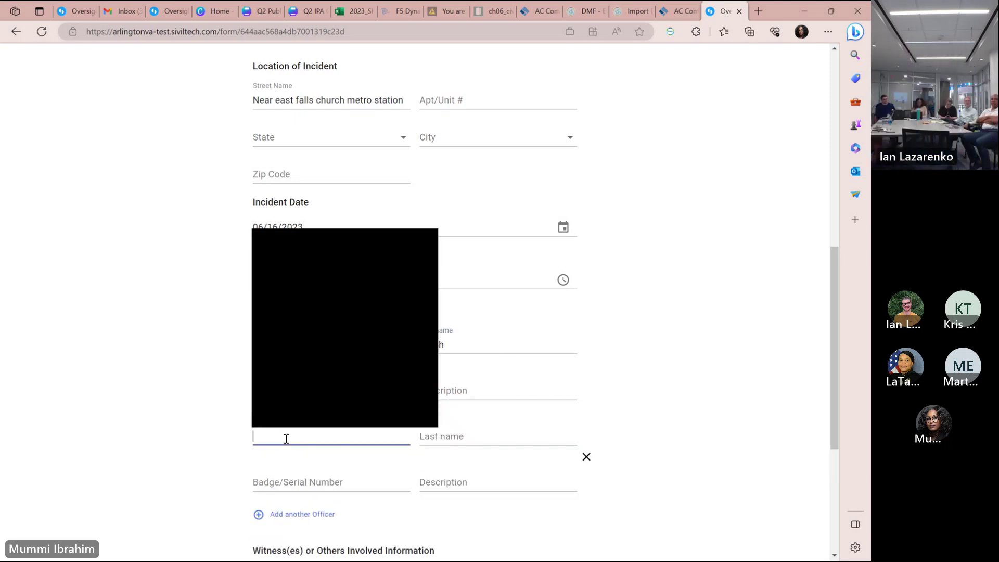
{"action": "type", "text": "Unknown"}
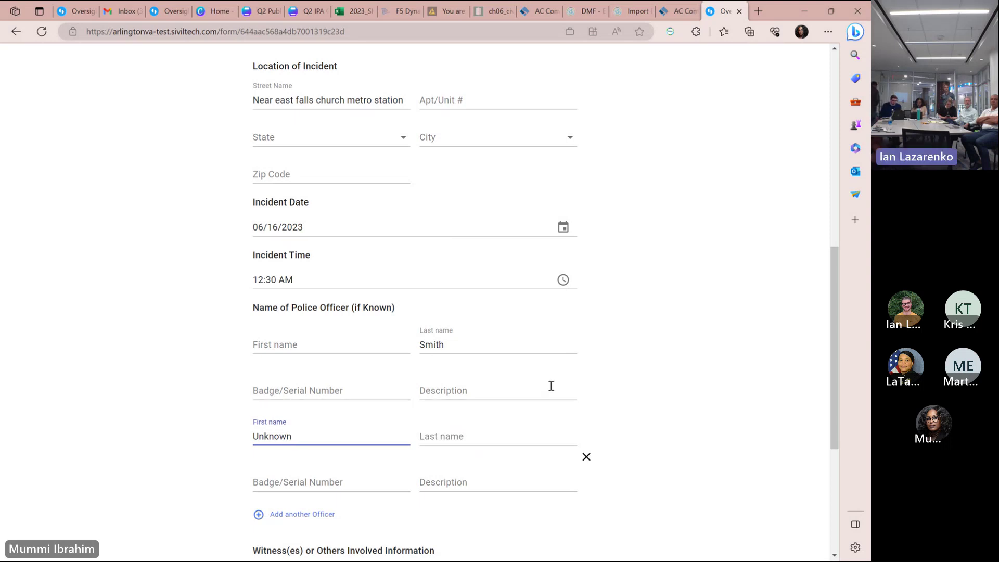
Describe the first officer as 'Male/potentially white/tall/ average build'.
{"action": "left_click", "coordinate": [529, 386]}
{"action": "type", "text": "Male"}
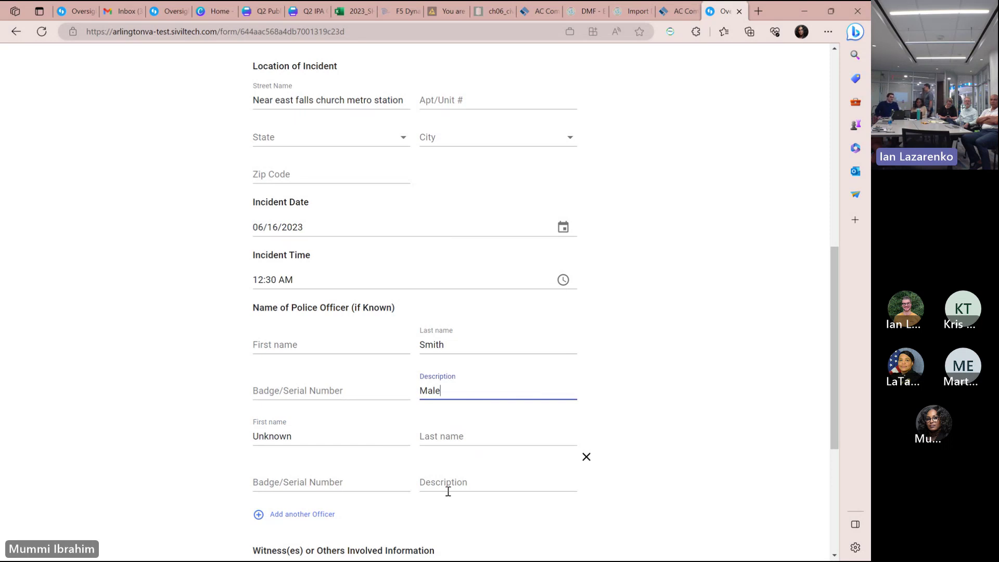
{"action": "left_click", "coordinate": [423, 390]}
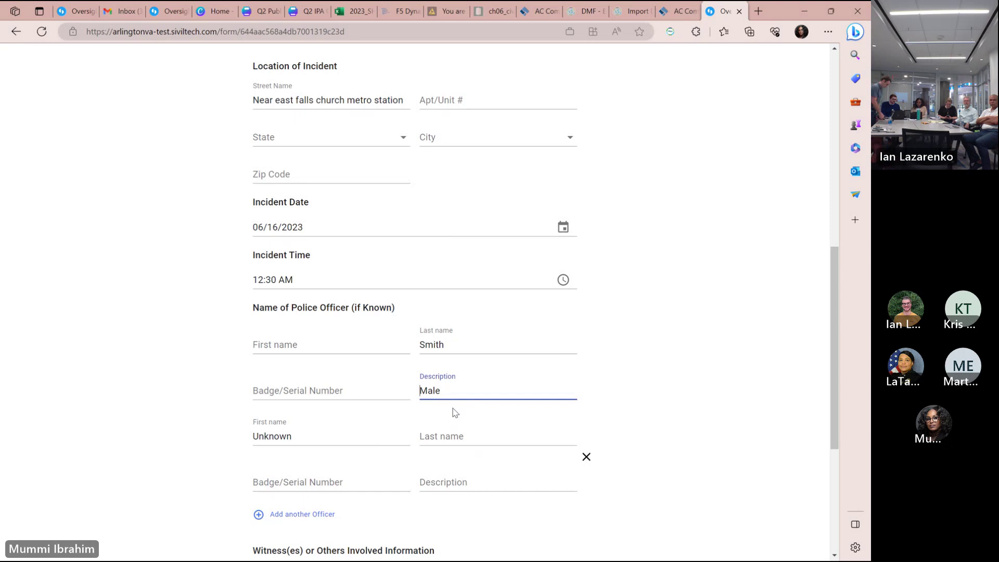
{"action": "type", "text": "Wh"}
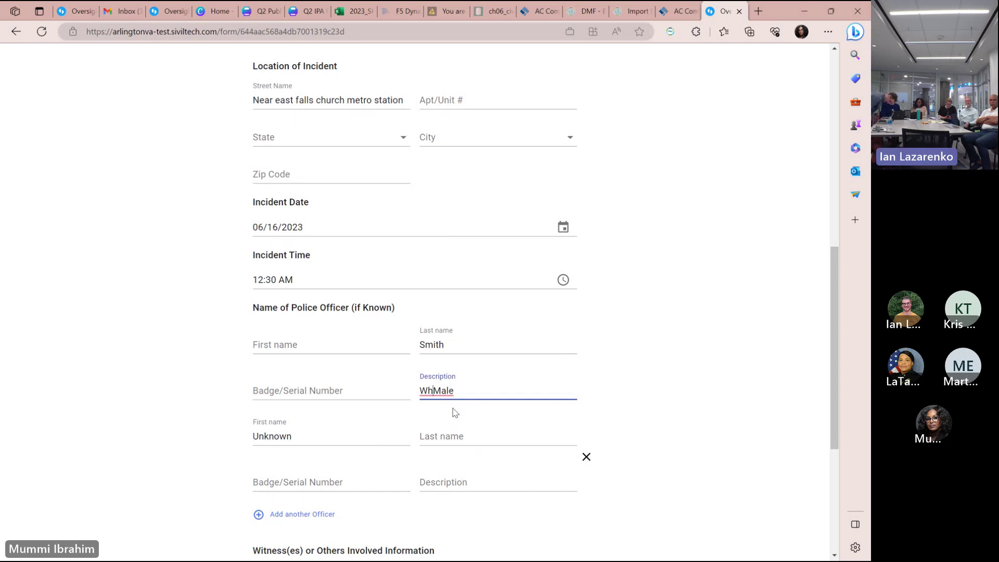
{"action": "key", "text": "BackSpace"}
{"action": "key", "text": "BackSpace"}
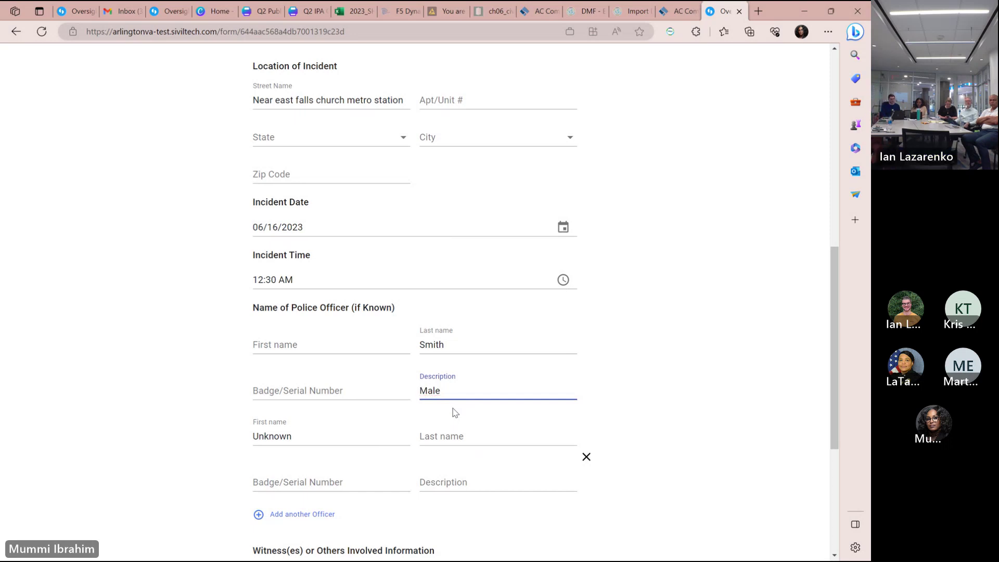
{"action": "left_click", "coordinate": [463, 389]}
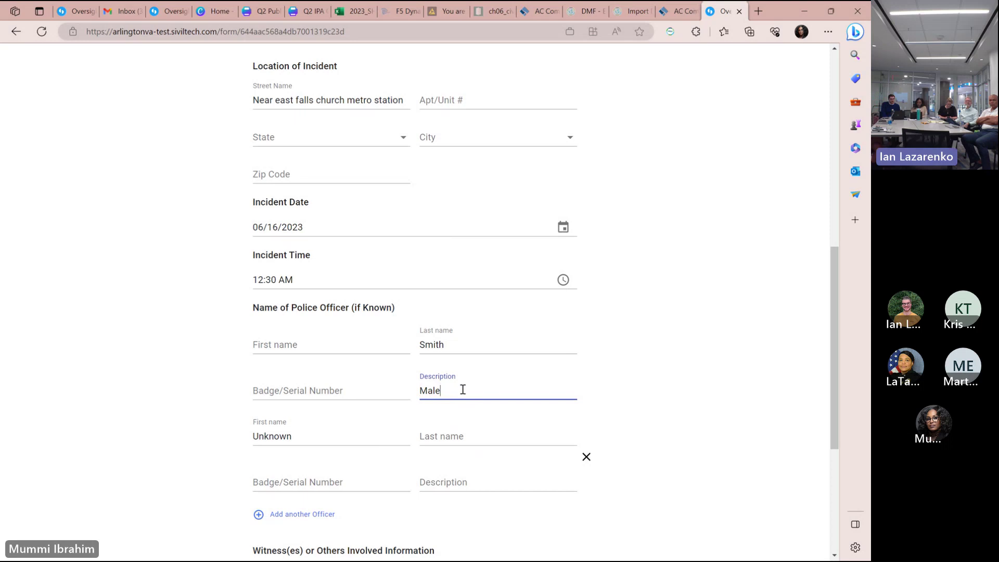
{"action": "type", "text": "/potentially wh"}
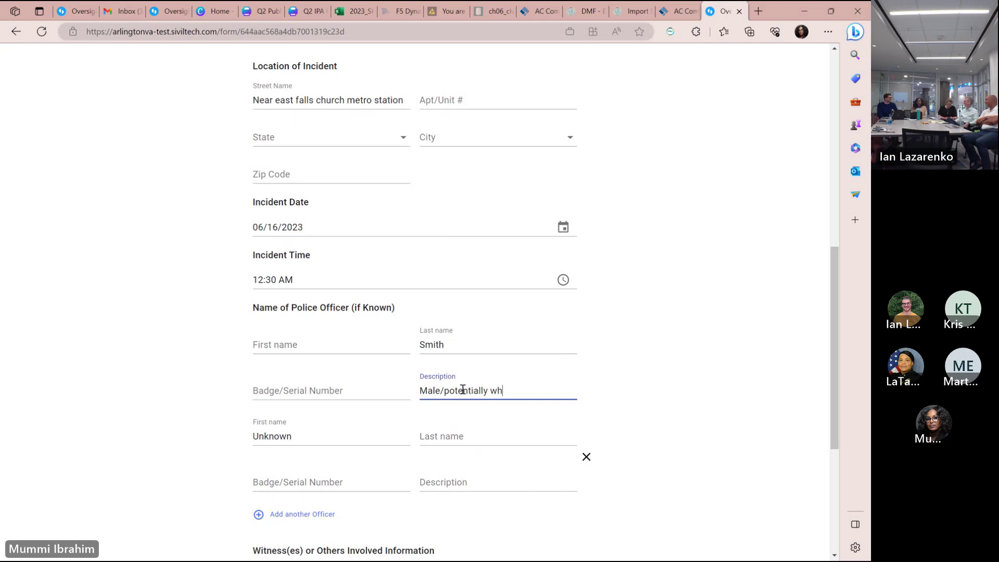
{"action": "type", "text": "ite/"}
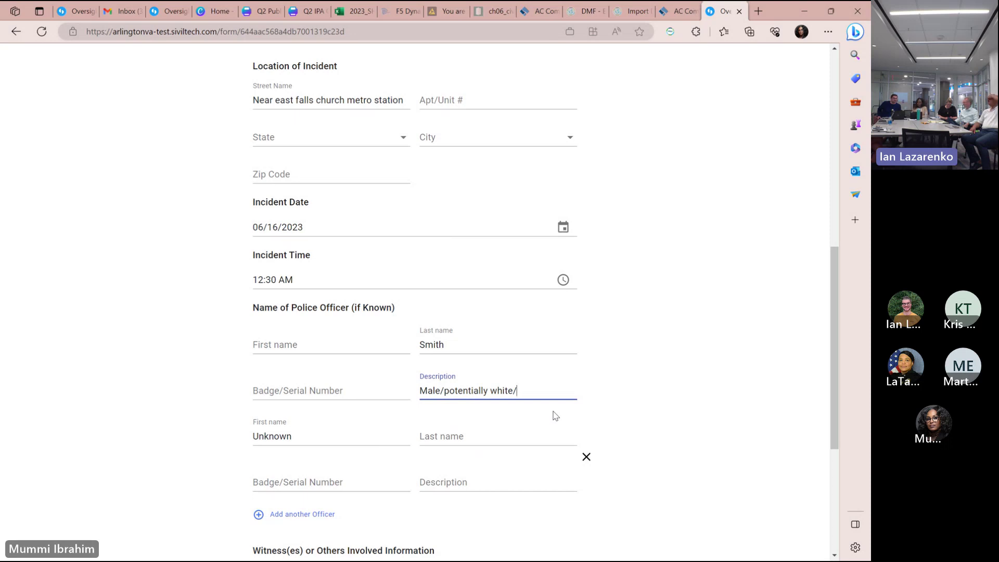
{"action": "type", "text": "tall"}
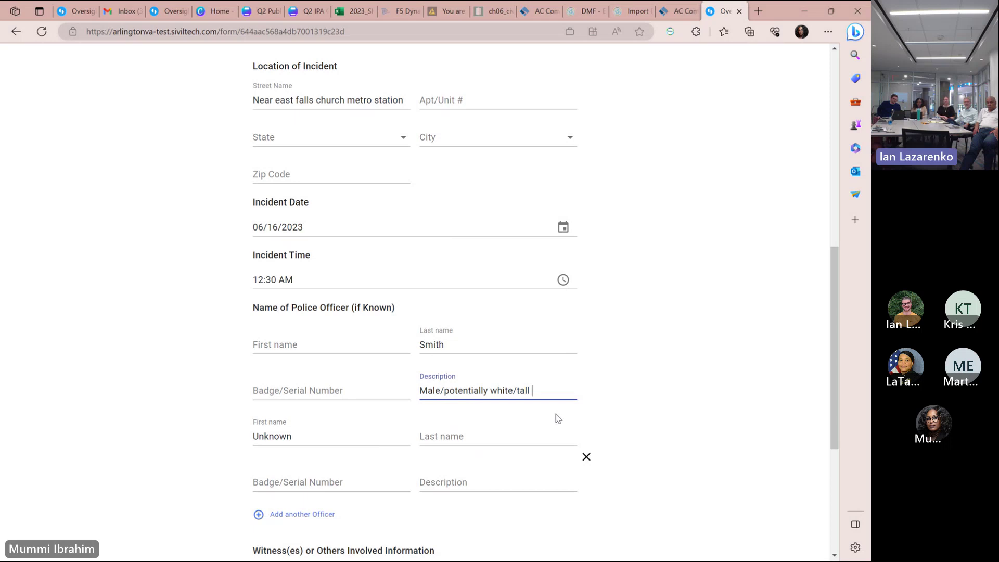
{"action": "type", "text": "stat"}
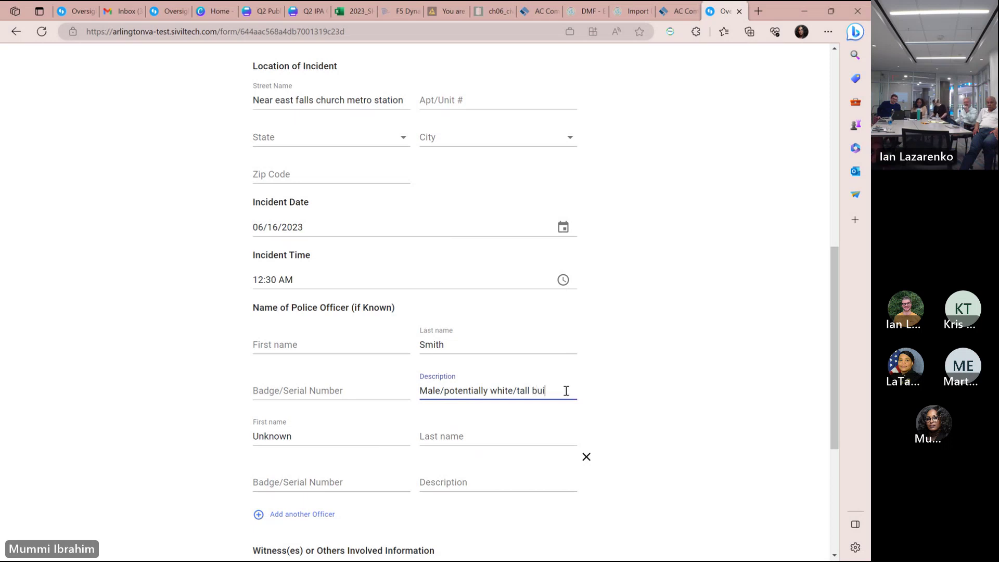
{"action": "left_click", "coordinate": [531, 391]}
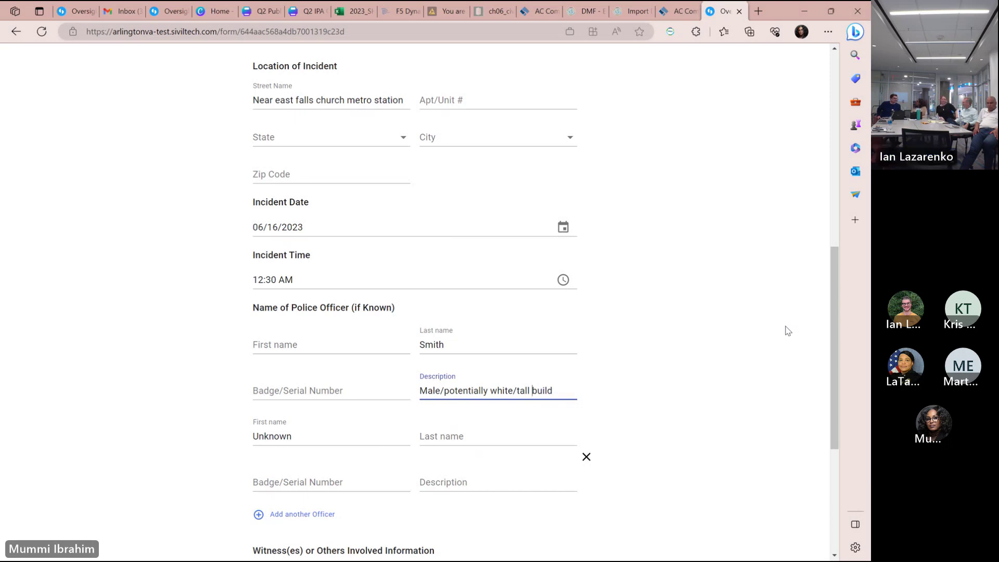
{"action": "key", "text": "BackSpace"}
{"action": "type", "text": "/ average"}
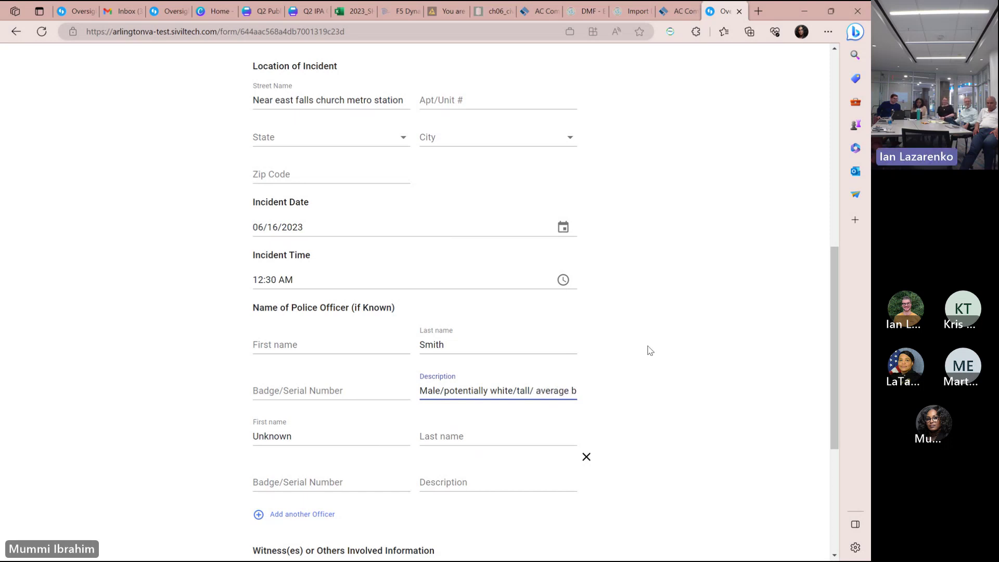
{"action": "left_click_drag", "start_coordinate": [833, 319], "coordinate": [833, 370]}
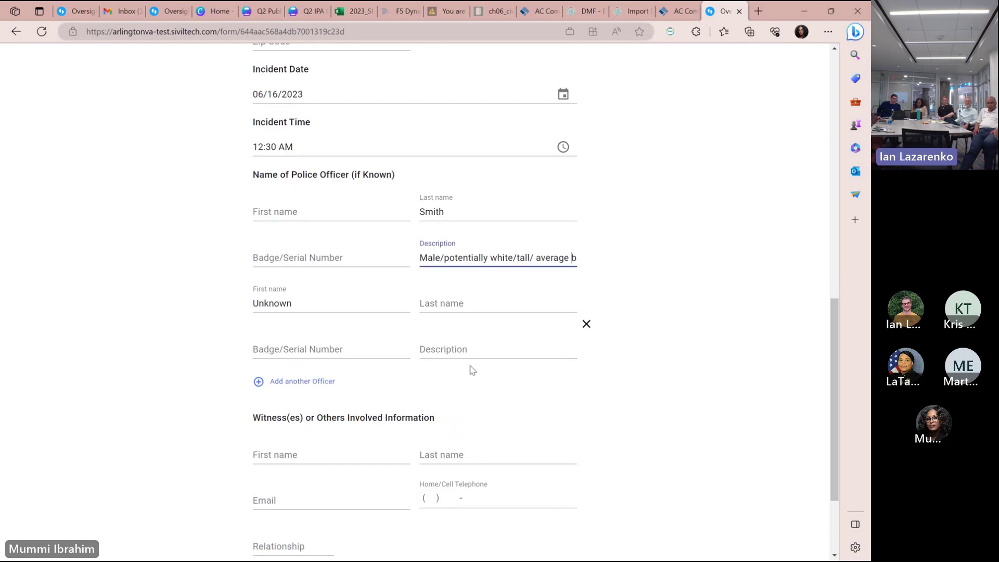
Enter Female as the second officer's description and continue to Additional Information.
{"action": "left_click", "coordinate": [451, 348]}
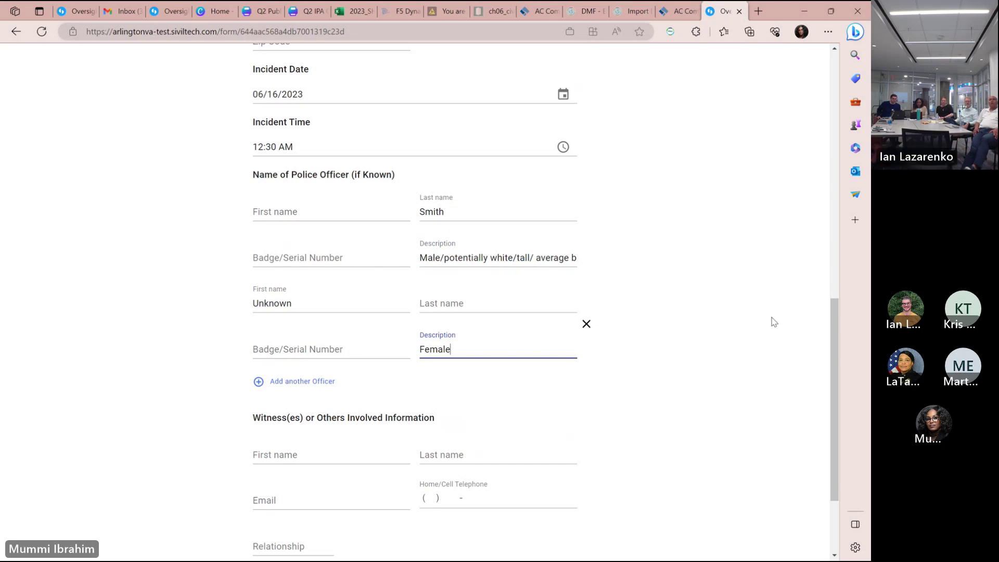
{"action": "left_click_drag", "start_coordinate": [835, 363], "coordinate": [840, 411]}
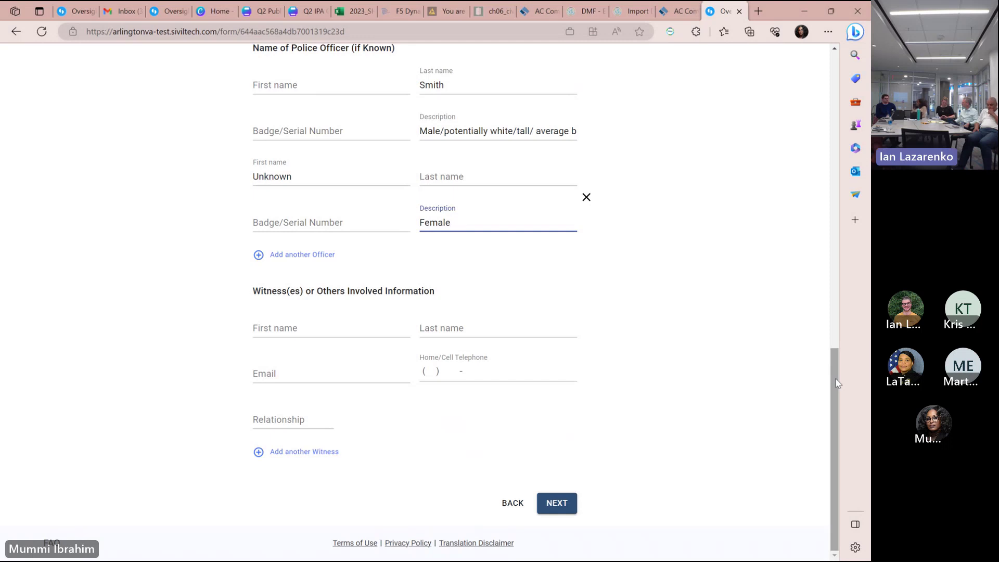
{"action": "left_click", "coordinate": [569, 511]}
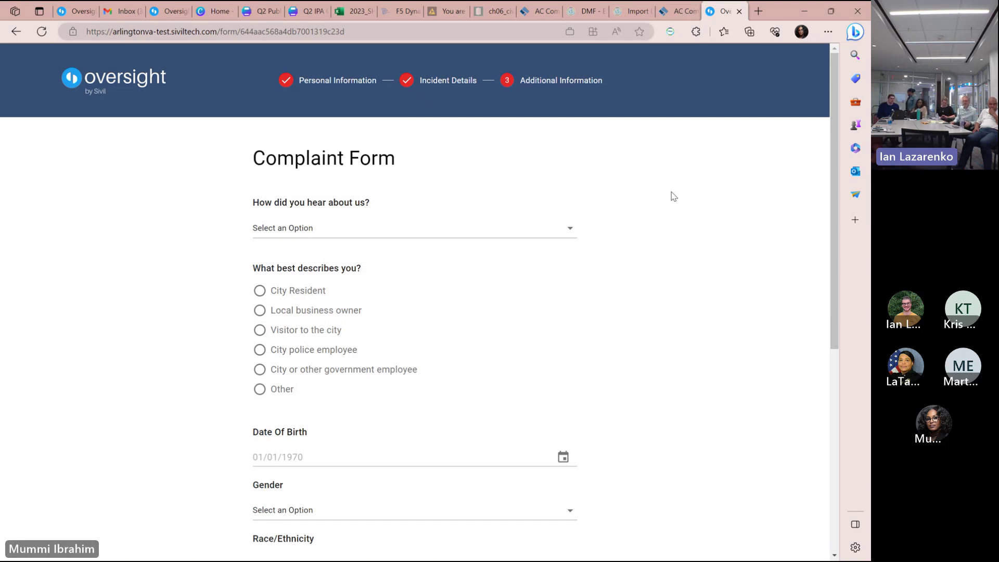
Answer 'How did you hear about us?' with Search Engine (e.g Google).
{"action": "left_click", "coordinate": [570, 230]}
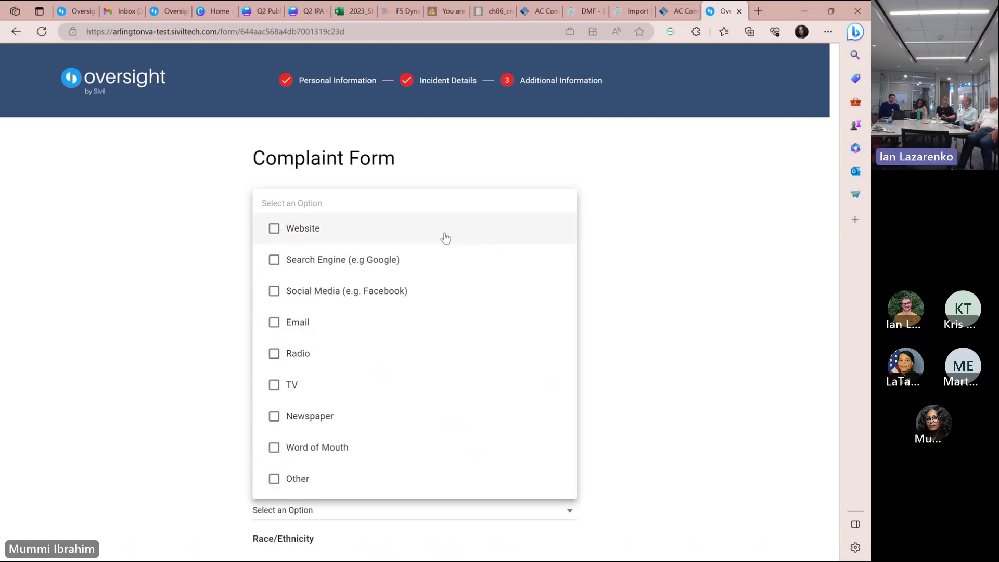
{"action": "left_click", "coordinate": [432, 263]}
{"action": "left_click", "coordinate": [669, 252]}
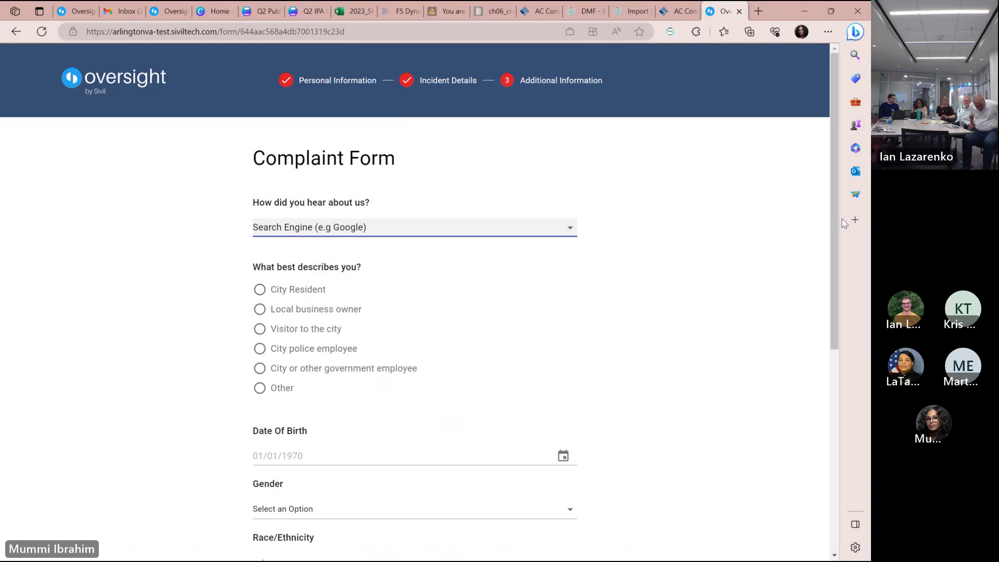
Select Visitor to the city as what describes the complainant.
{"action": "scroll", "coordinate": [832, 263], "scroll_direction": "down", "scroll_amount": 1}
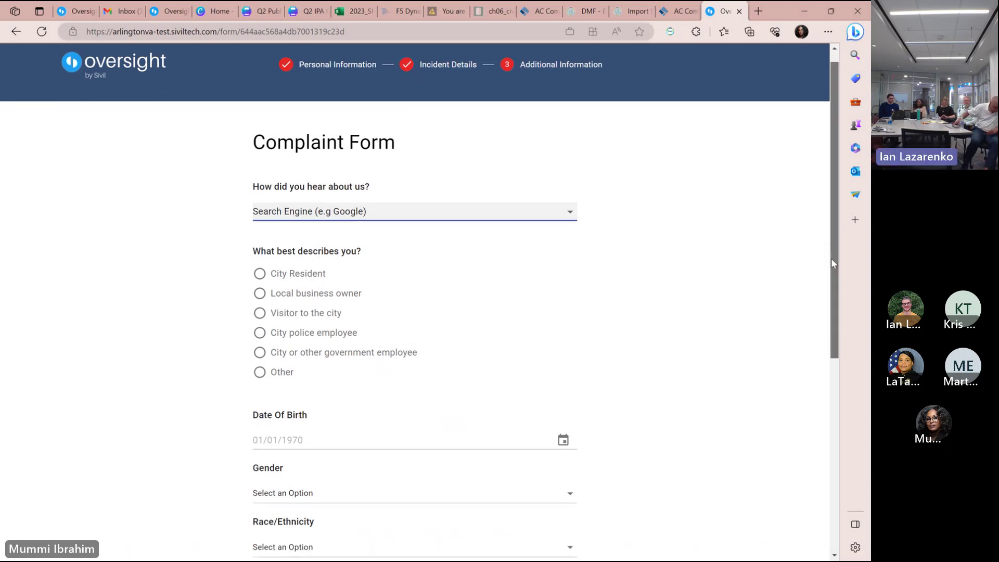
{"action": "left_click_drag", "start_coordinate": [831, 264], "coordinate": [823, 307]}
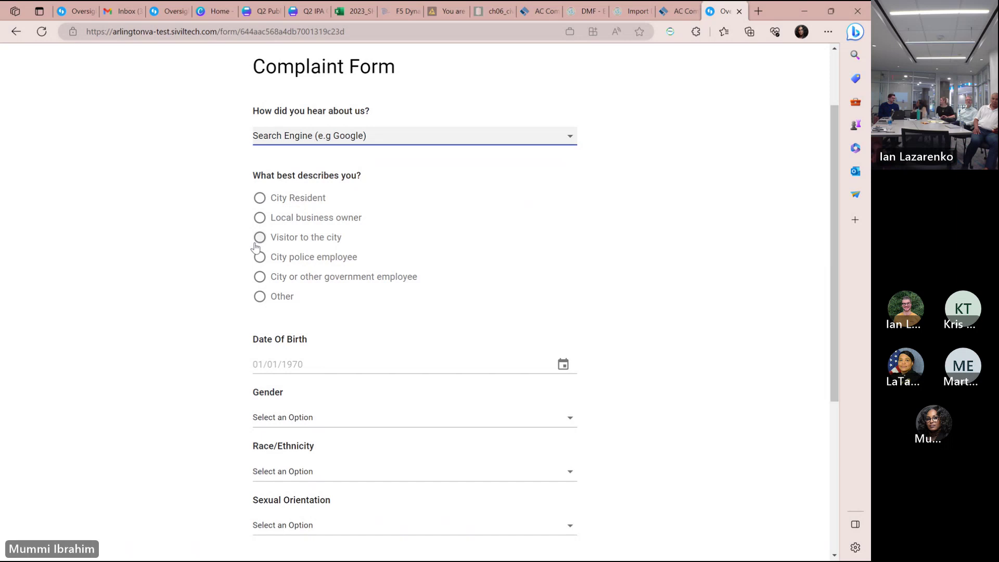
{"action": "left_click", "coordinate": [258, 240]}
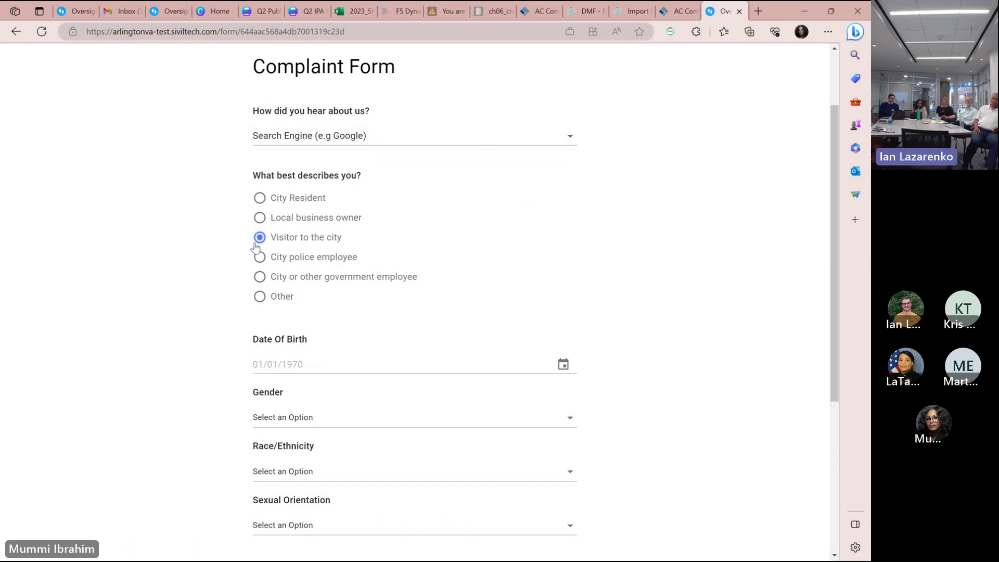
{"action": "left_click_drag", "start_coordinate": [835, 239], "coordinate": [804, 330]}
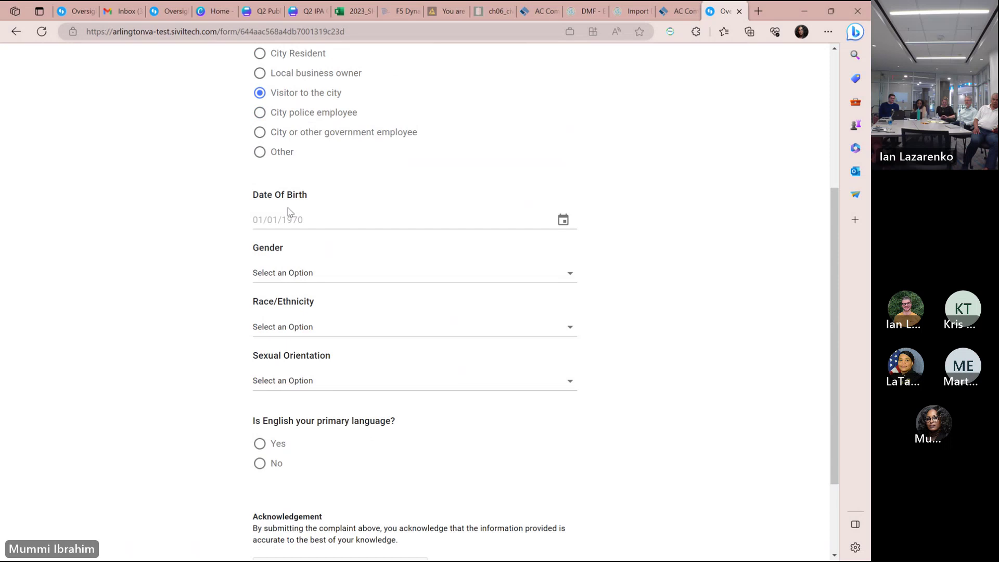
Answer Yes to English being the complainant's primary language.
{"action": "left_click", "coordinate": [260, 215]}
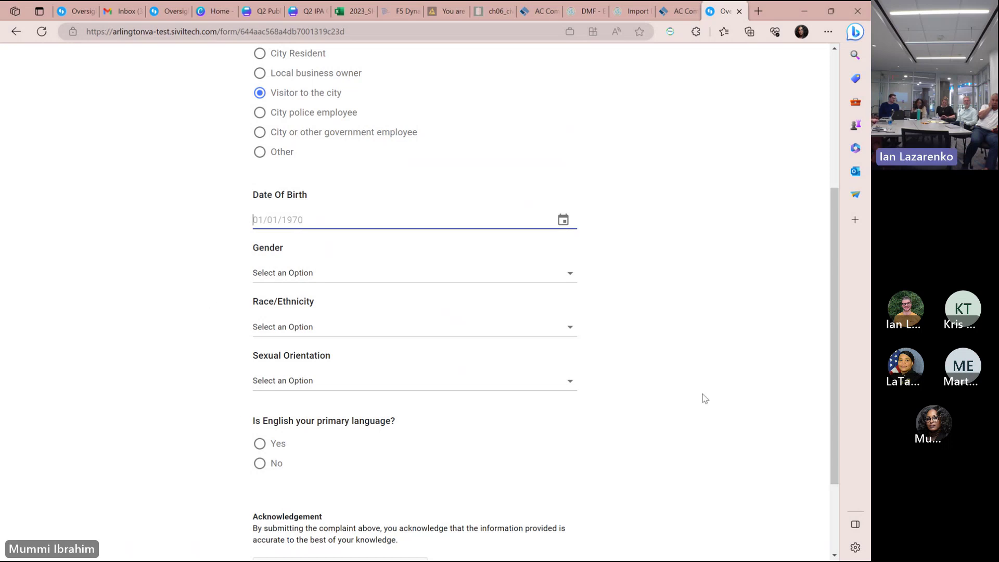
{"action": "left_click_drag", "start_coordinate": [838, 371], "coordinate": [830, 424]}
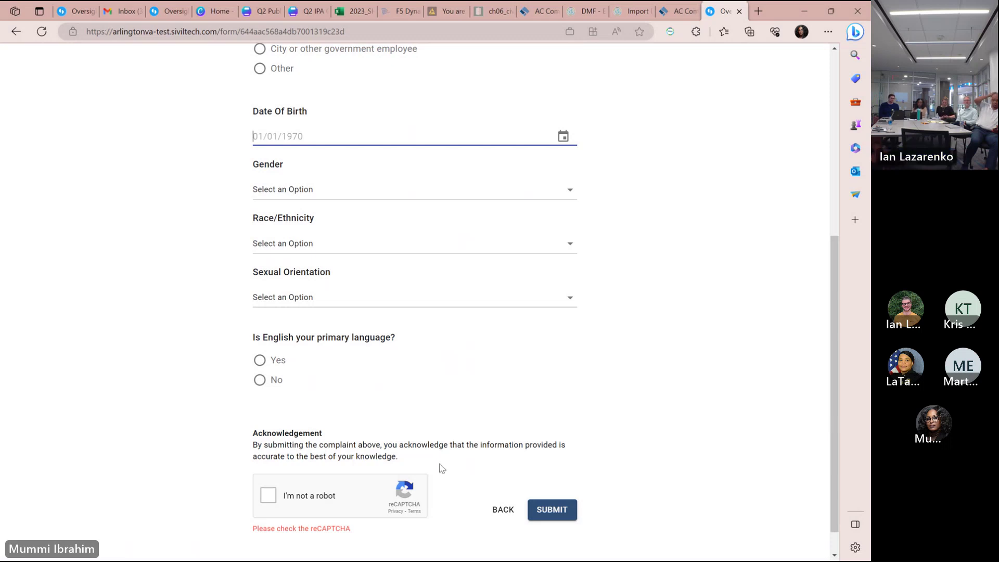
{"action": "left_click", "coordinate": [259, 360]}
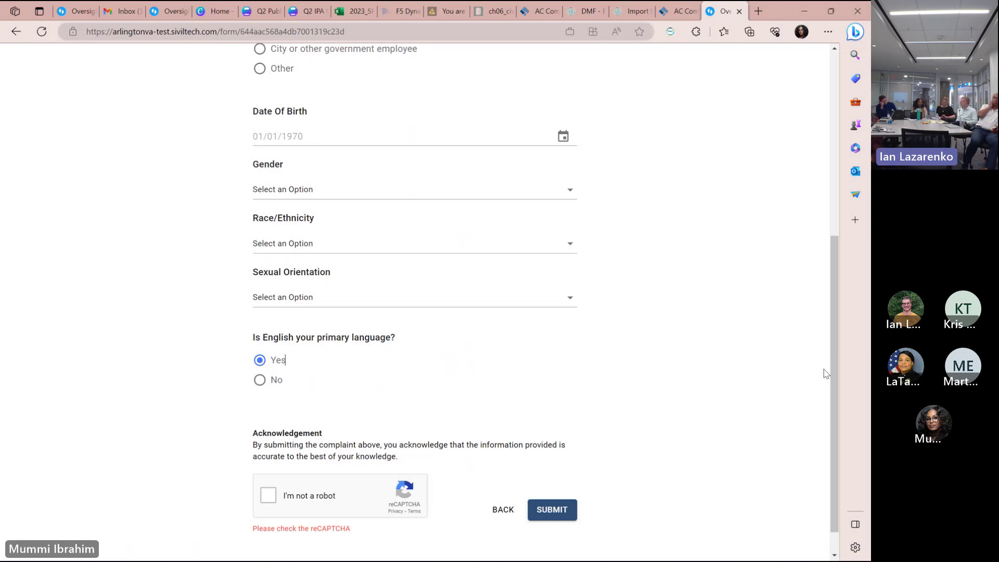
Tick the reCAPTCHA 'I'm not a robot' box and submit the complaint.
{"action": "scroll", "coordinate": [836, 397], "scroll_direction": "down", "scroll_amount": 1}
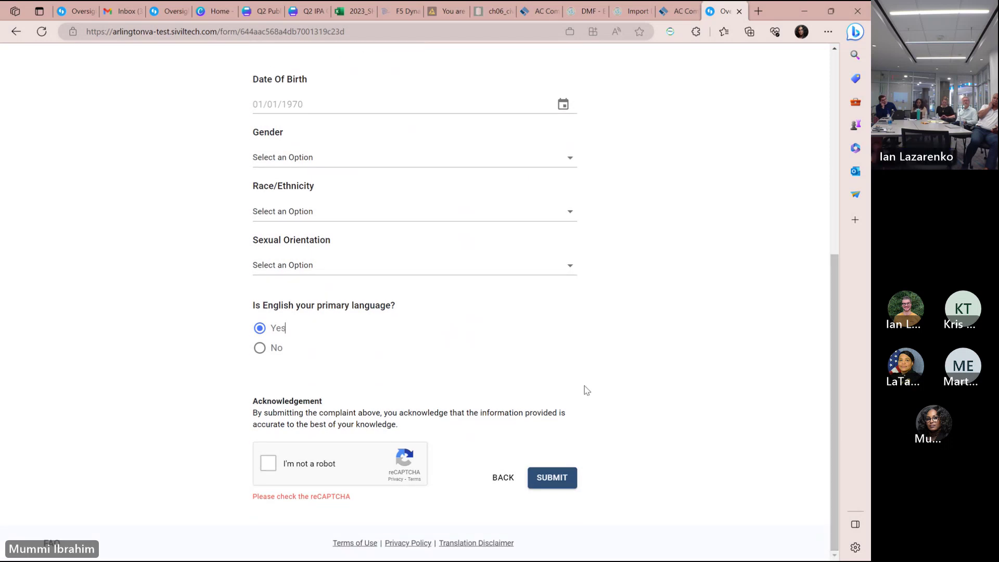
{"action": "left_click", "coordinate": [836, 360]}
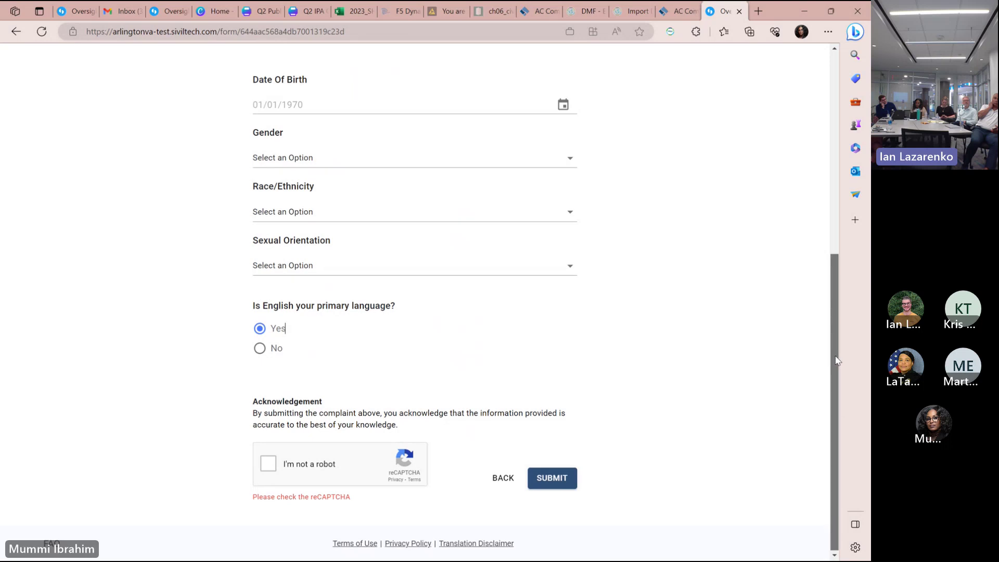
{"action": "left_click_drag", "start_coordinate": [836, 360], "coordinate": [834, 366]}
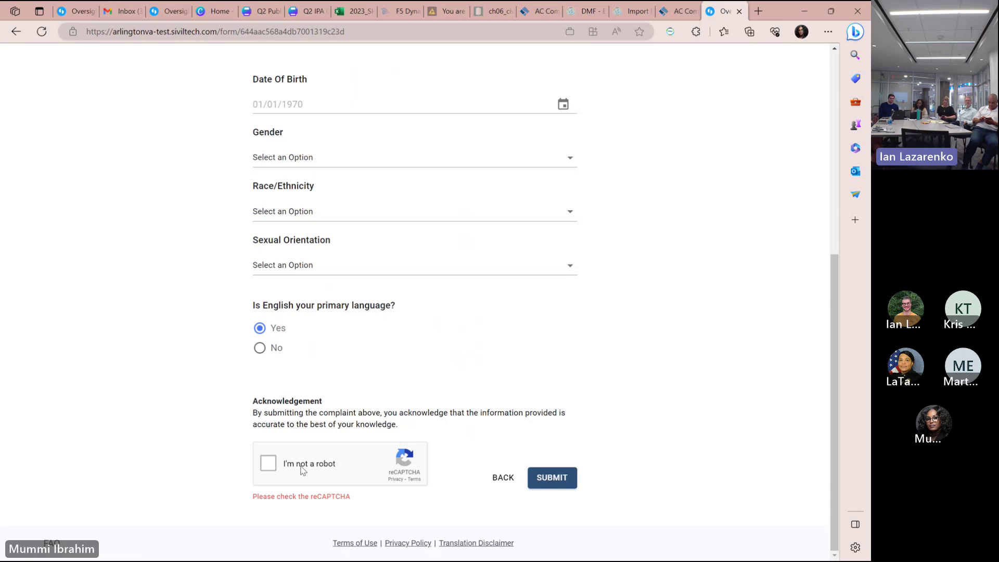
{"action": "left_click", "coordinate": [303, 468]}
{"action": "left_click", "coordinate": [557, 490]}
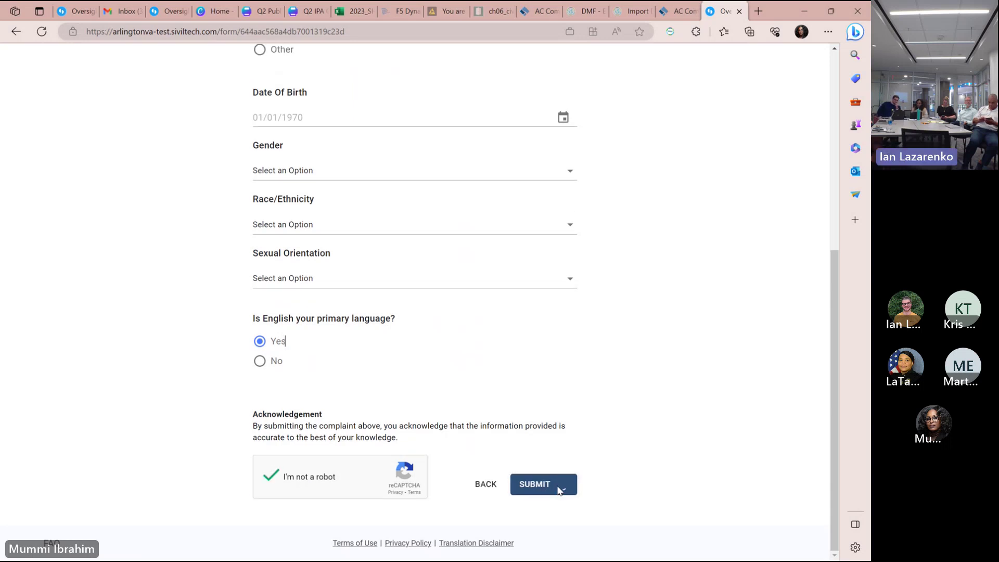